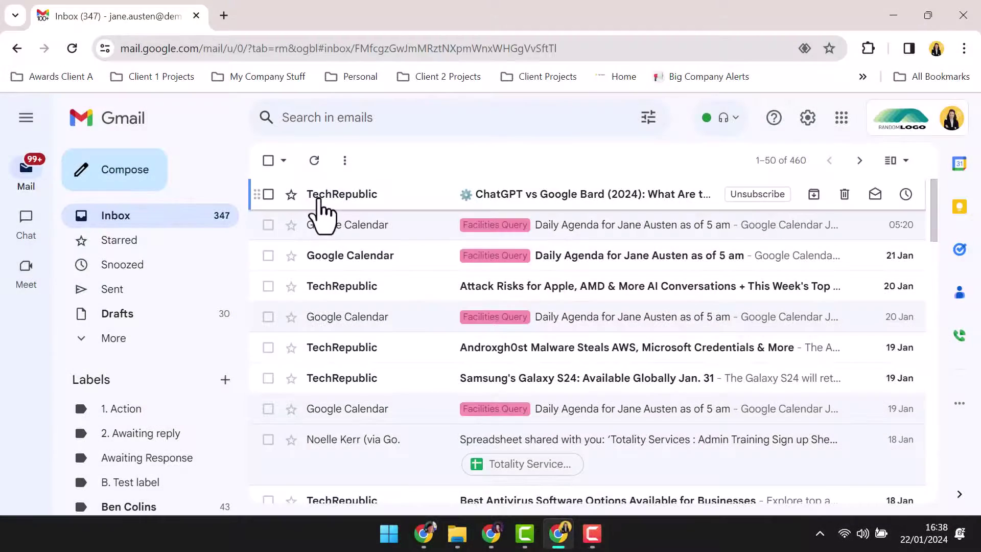
# - Archive the TechRepublic ChatGPT vs Google Bard email from the inbox
pyautogui.click(321, 214)
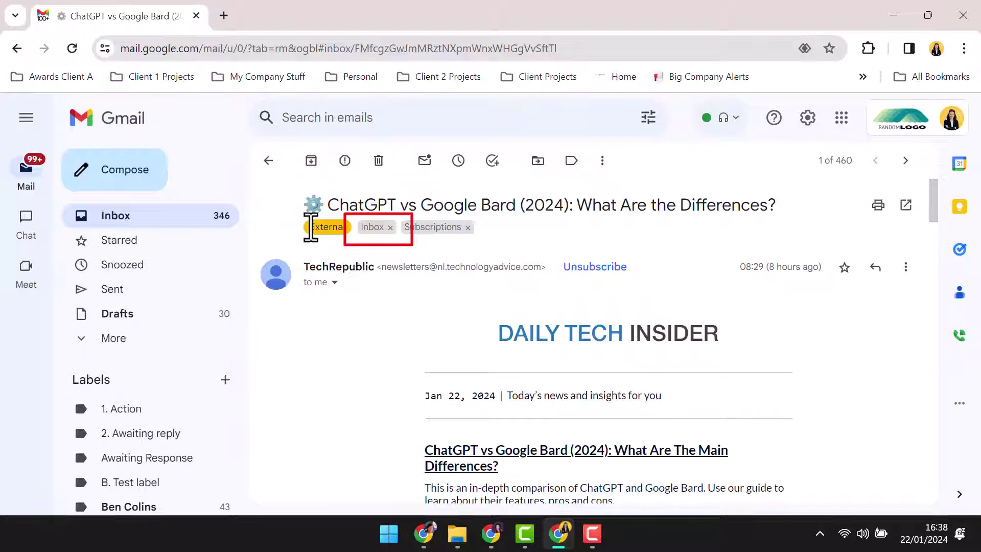
pyautogui.click(270, 161)
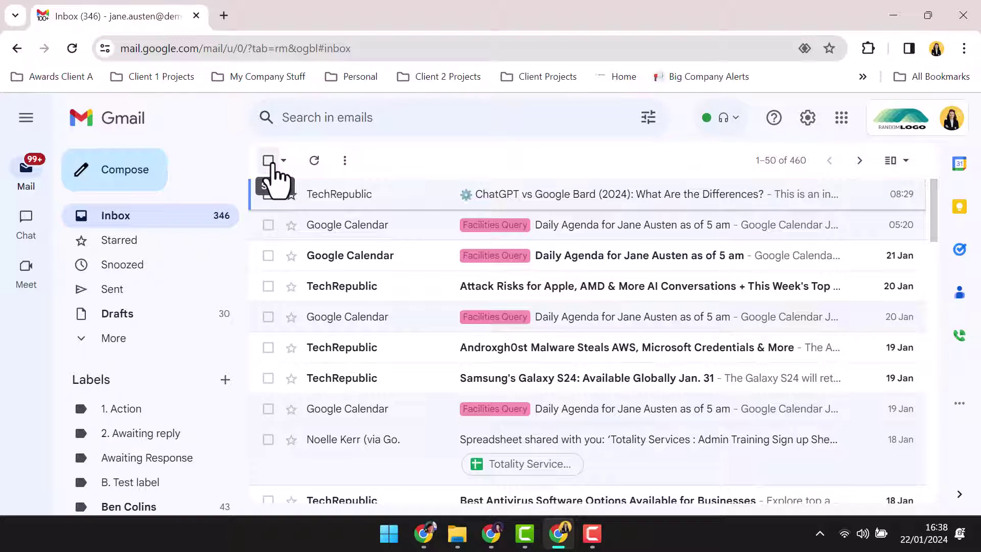
pyautogui.click(343, 196)
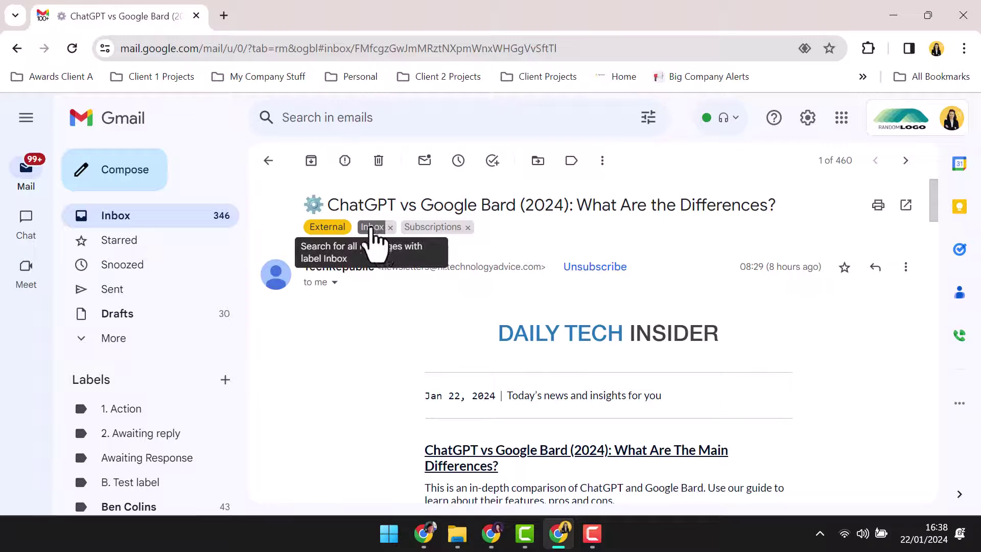
pyautogui.click(310, 161)
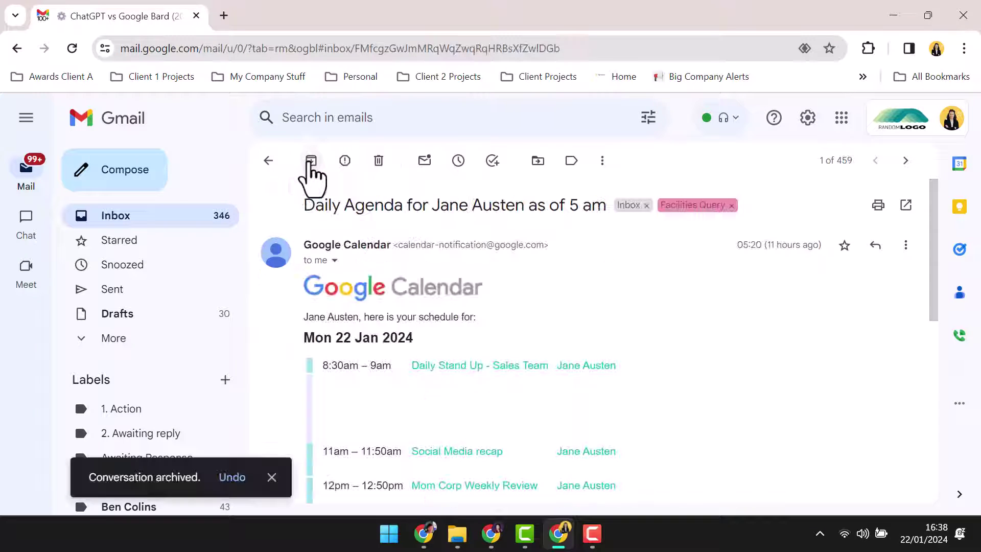
pyautogui.click(115, 338)
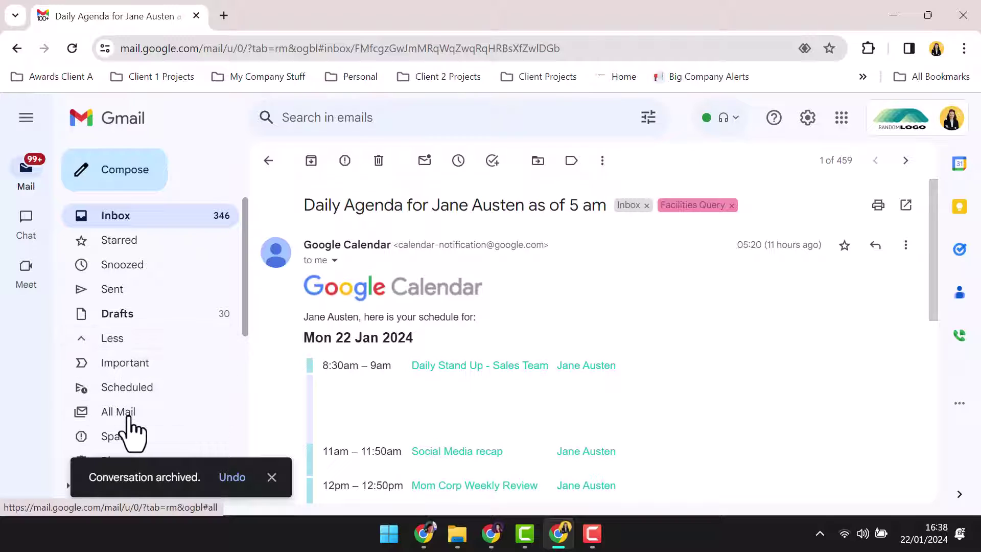
# - Open All Mail and confirm the archived ChatGPT vs Google Bard email lacks the Inbox label
pyautogui.click(131, 415)
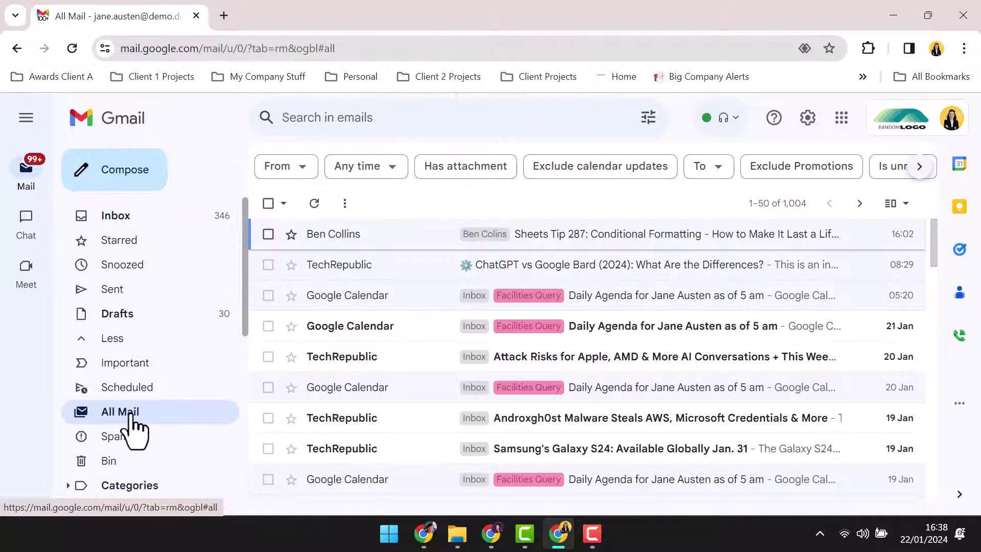
pyautogui.click(347, 277)
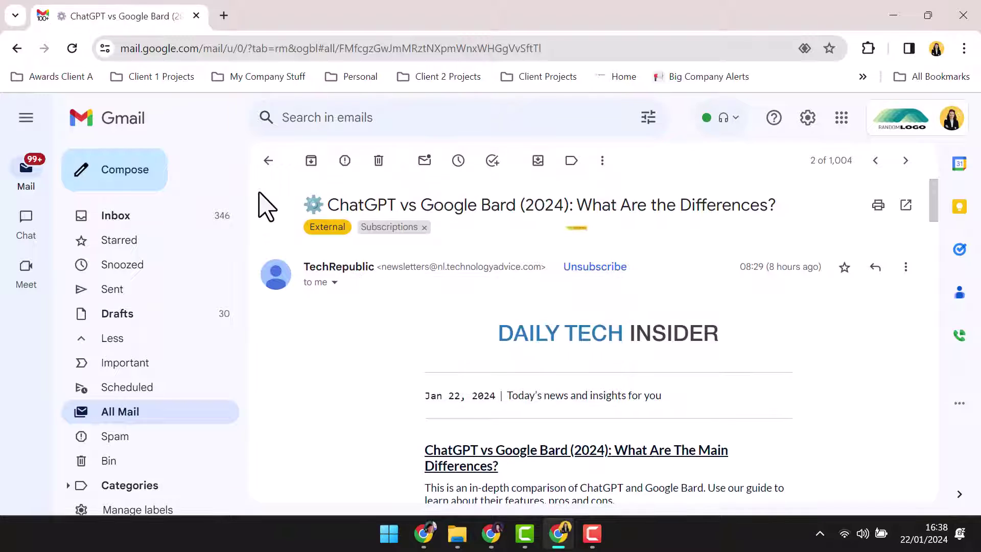
pyautogui.click(258, 161)
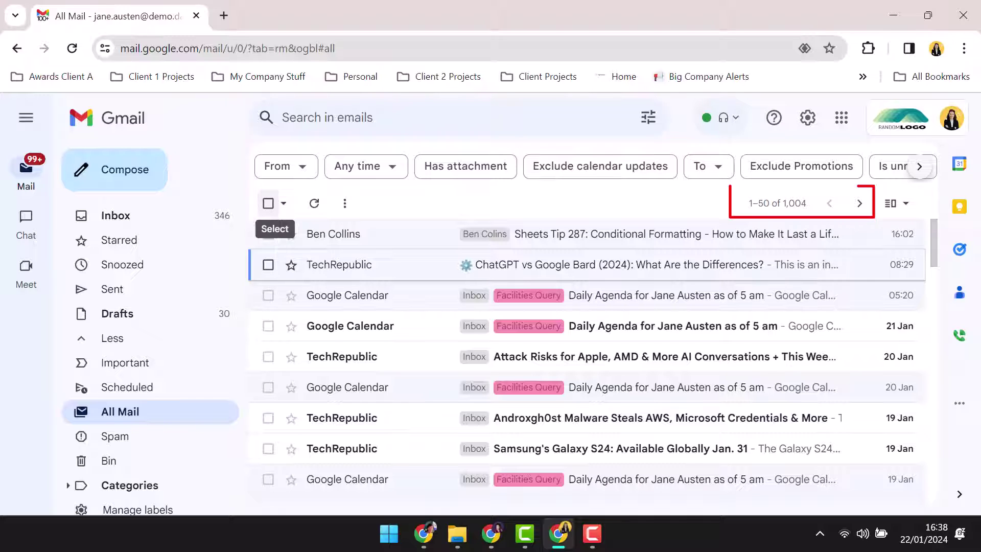
pyautogui.click(777, 202)
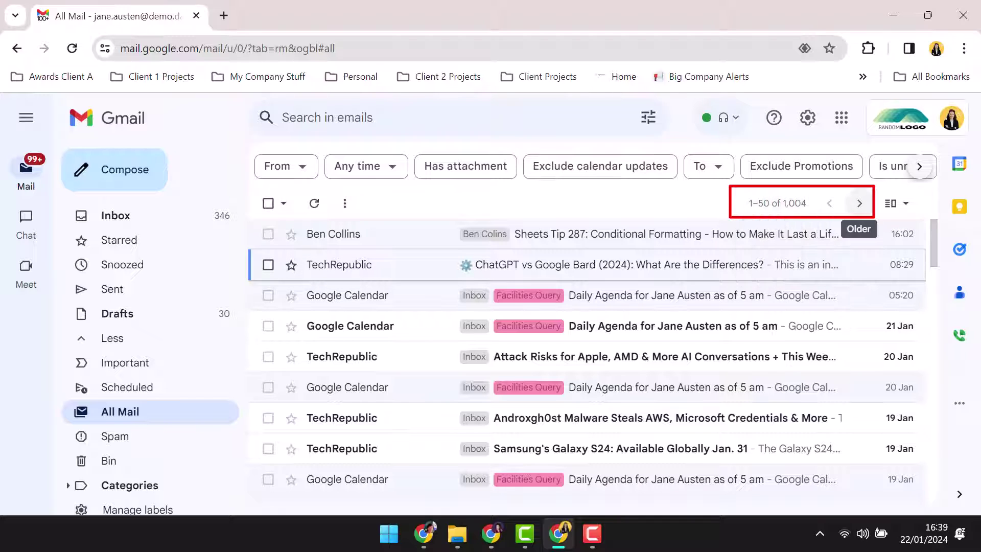
pyautogui.click(860, 203)
pyautogui.click(859, 203)
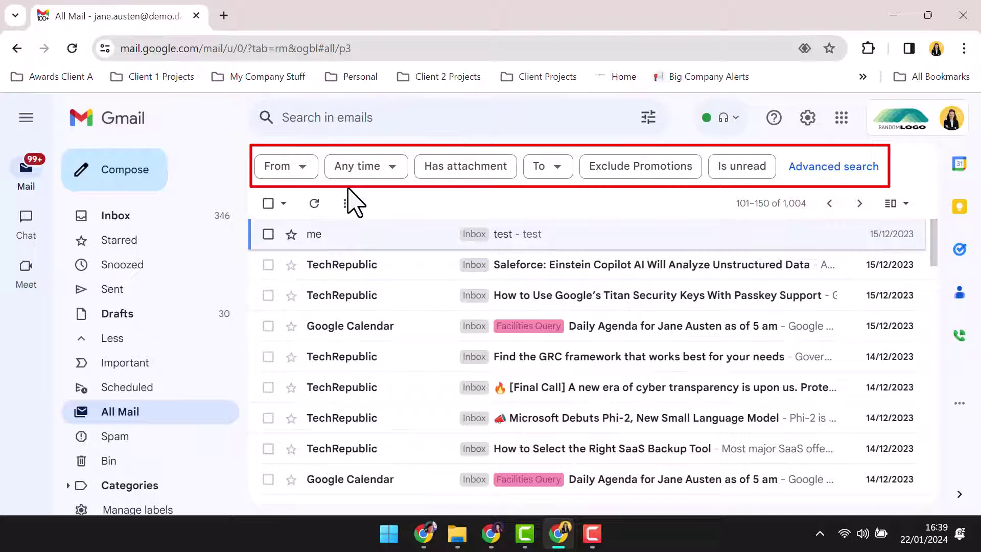
pyautogui.click(305, 173)
pyautogui.click(340, 321)
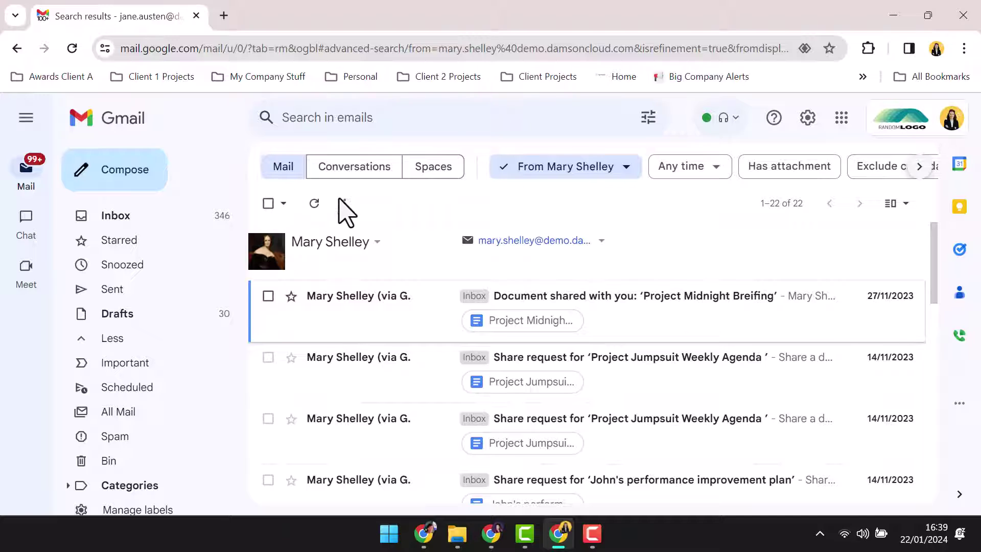
pyautogui.hotkey('alt', 'Left')
pyautogui.click(399, 170)
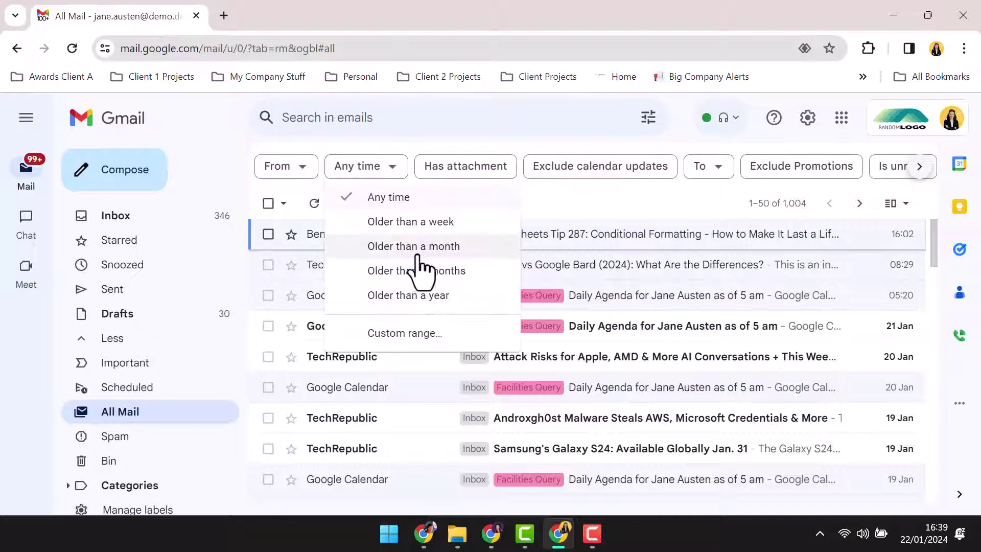
pyautogui.click(416, 332)
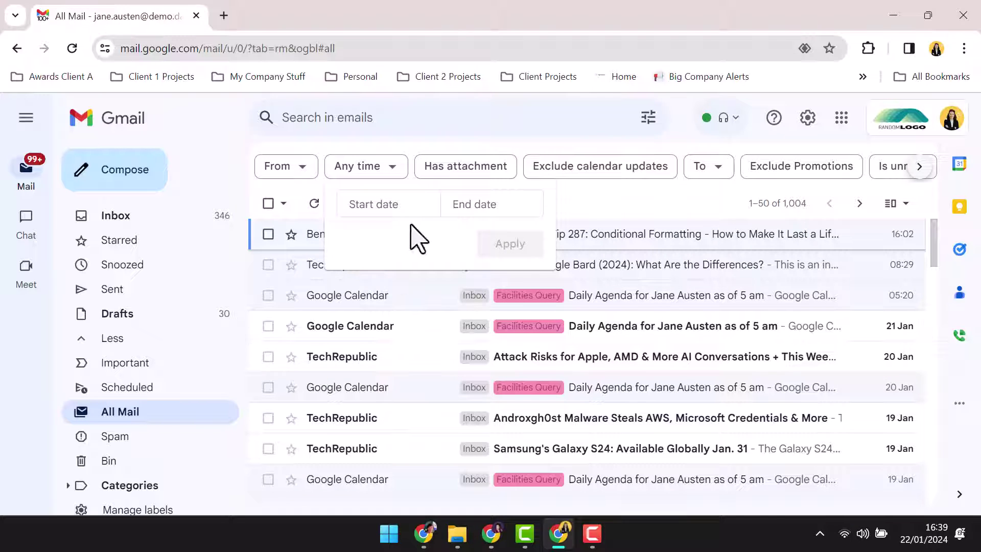
pyautogui.click(489, 168)
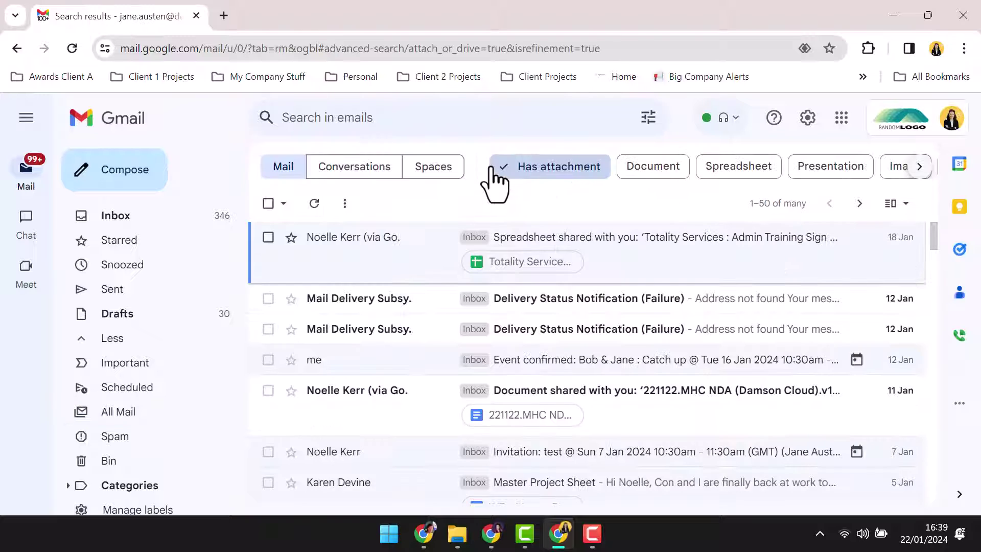
pyautogui.click(638, 171)
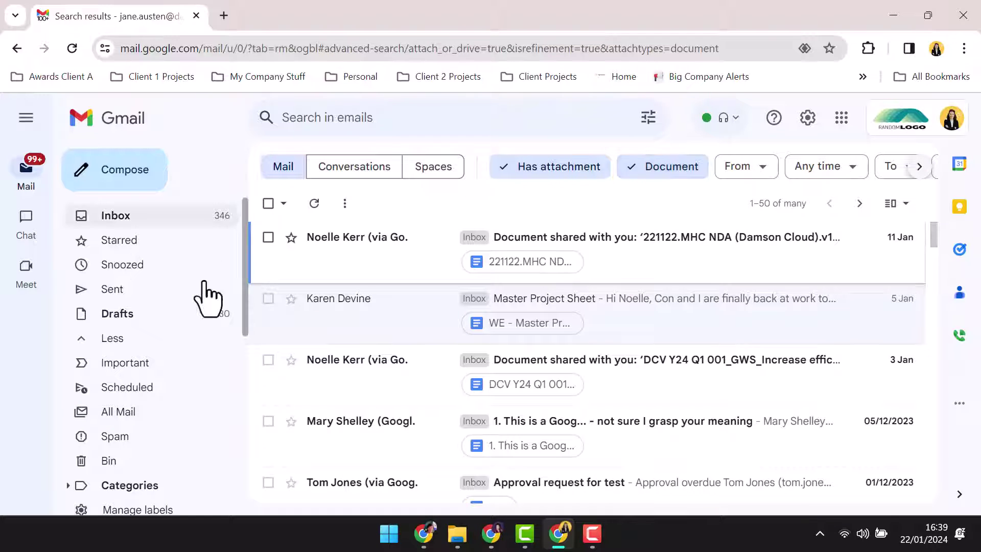
pyautogui.click(168, 413)
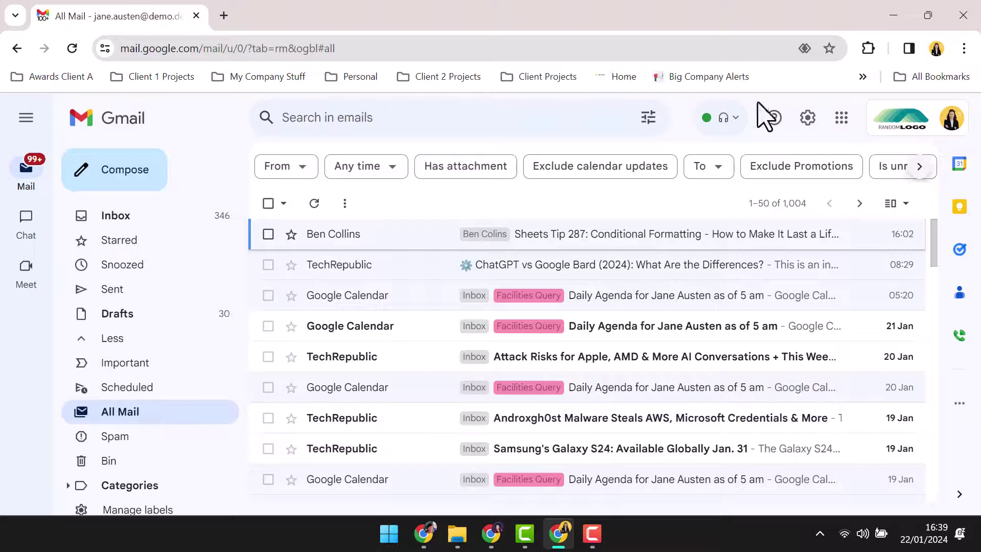
pyautogui.click(648, 118)
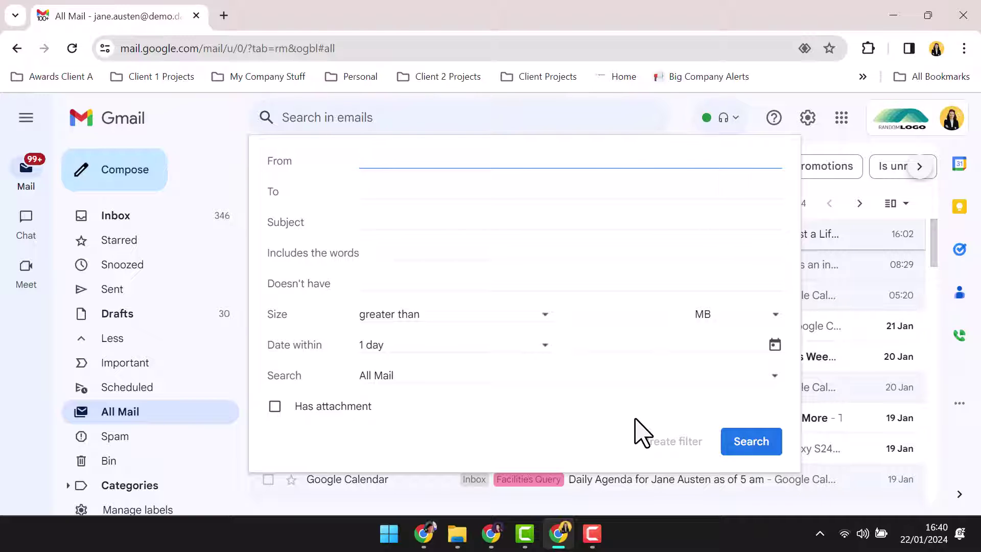
pyautogui.click(235, 137)
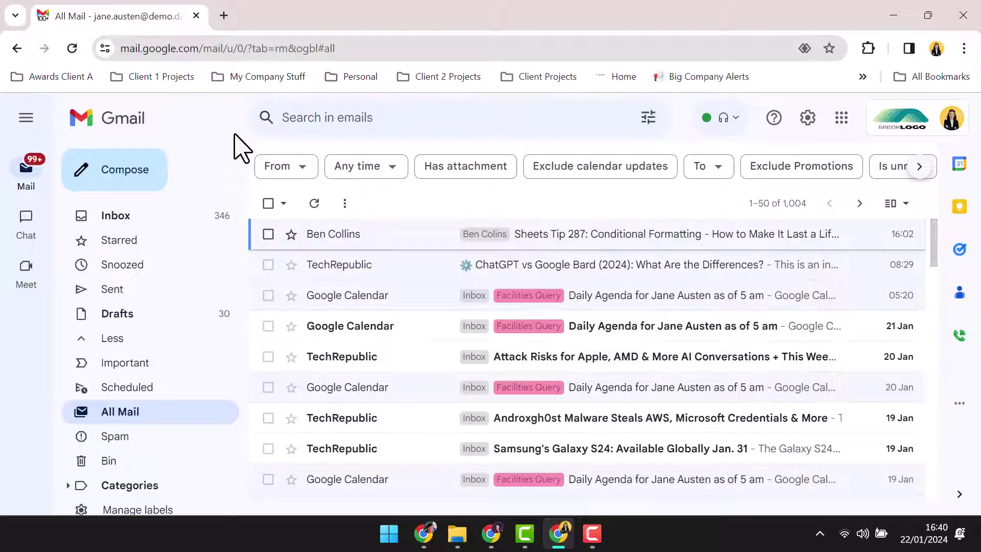
# - Open the ChatGPT vs Google Bard email, then list the mail under the Subscriptions label
pyautogui.click(402, 276)
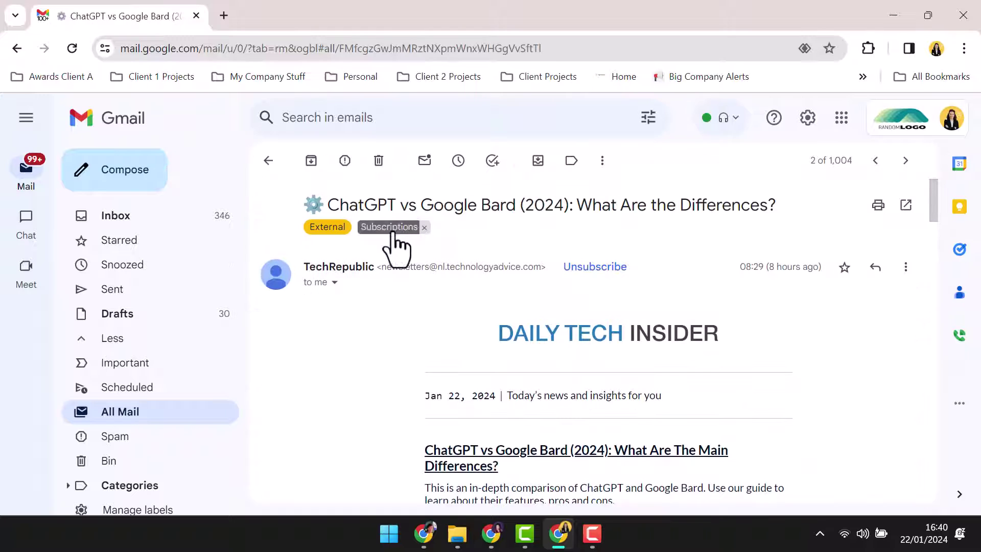
pyautogui.scroll(-6, 210, 385)
pyautogui.scroll(-3, 204, 378)
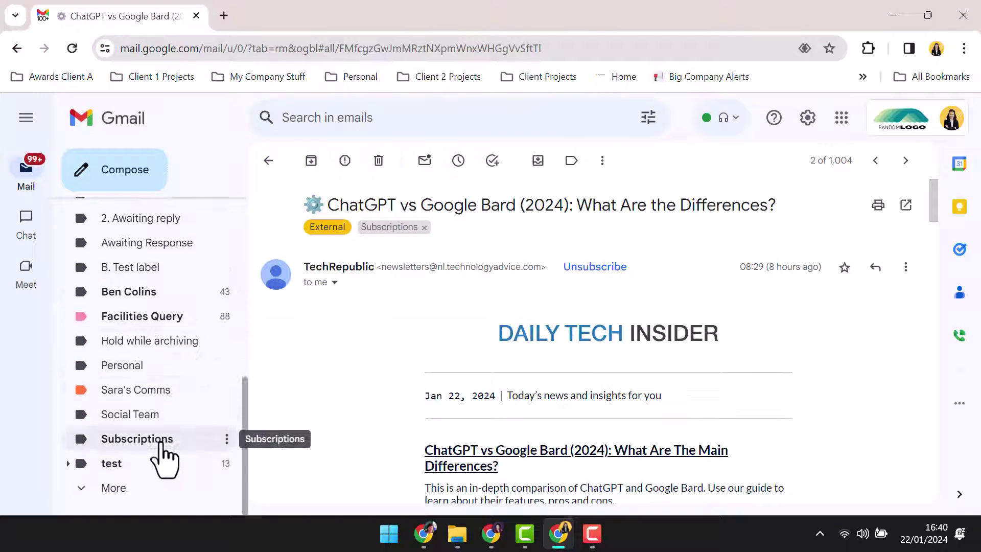
pyautogui.click(159, 440)
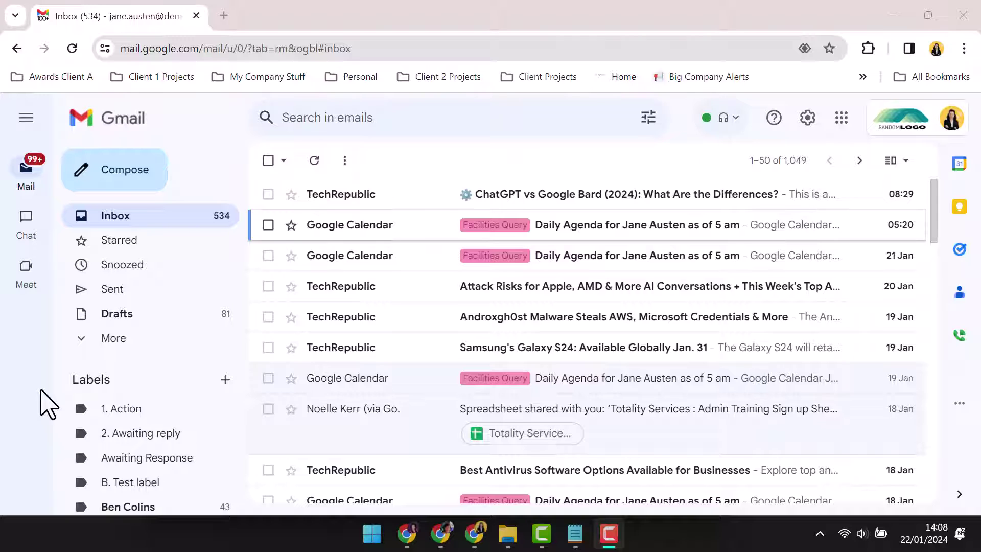
# - Select and archive all 1,049 inbox conversations, then undo the archive
pyautogui.click(282, 162)
pyautogui.click(301, 184)
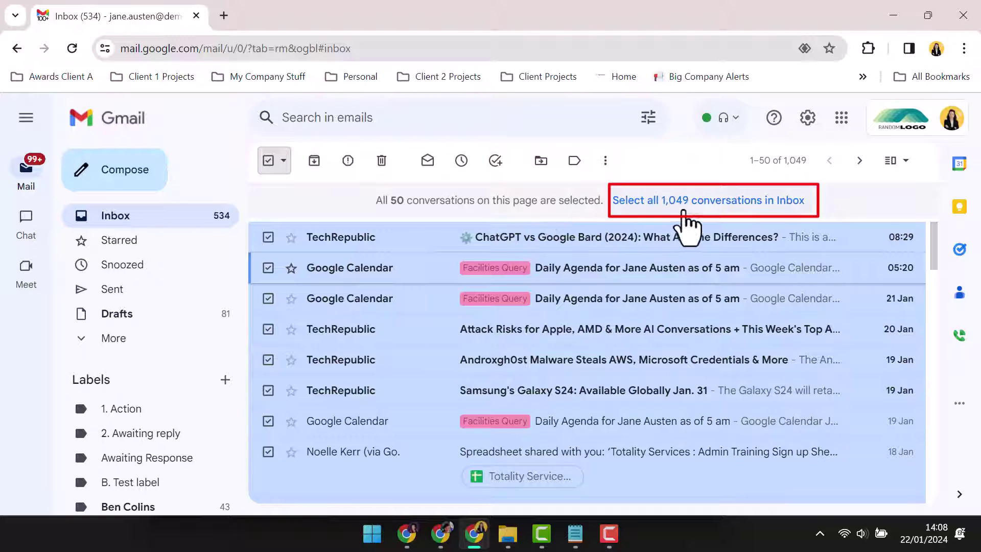
pyautogui.click(708, 202)
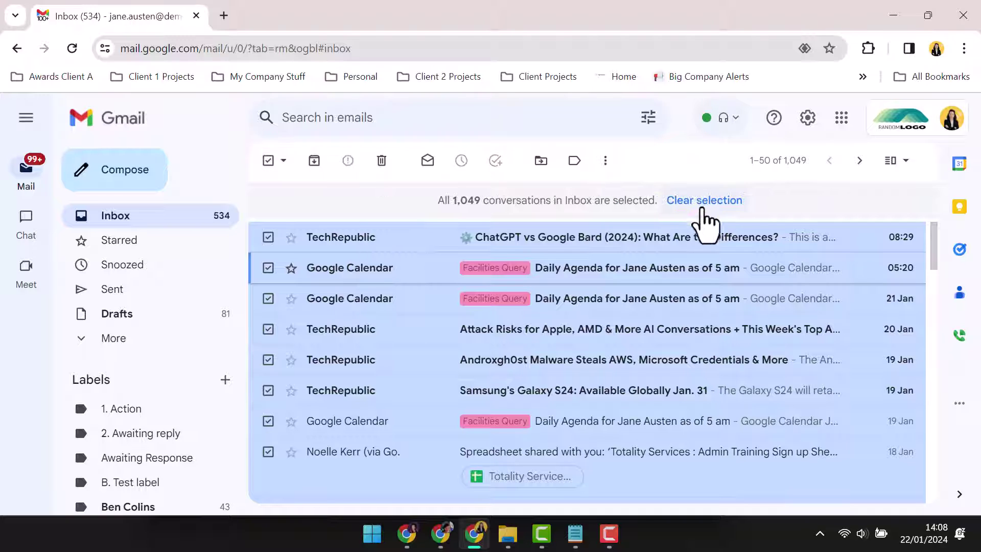
pyautogui.click(313, 162)
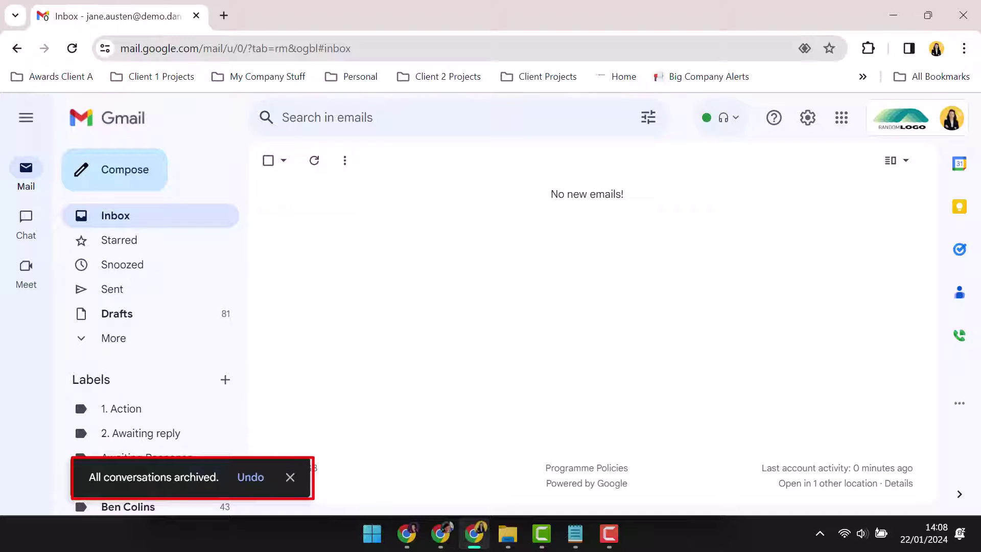
pyautogui.click(252, 478)
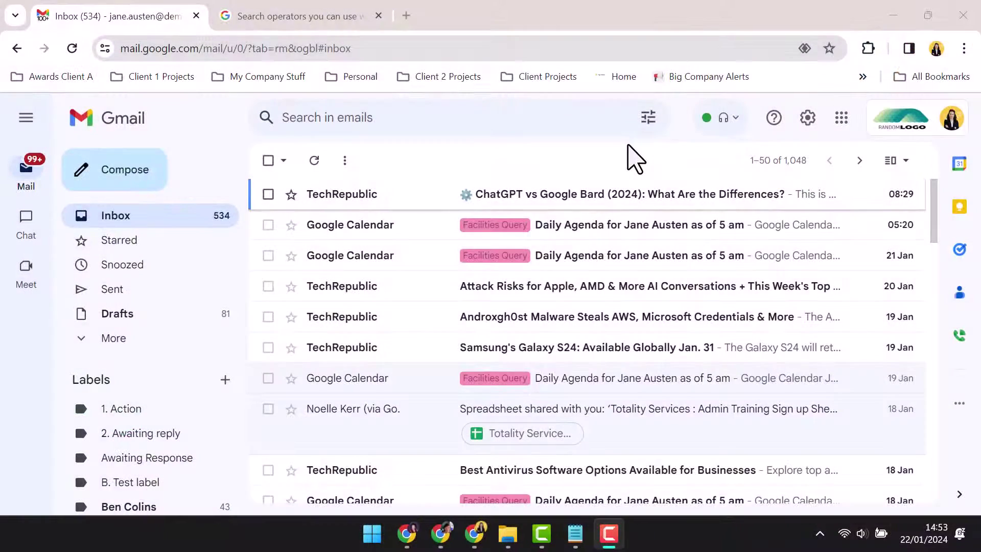
# - Select only the unread inbox conversations and bring up the advanced search form
pyautogui.click(284, 161)
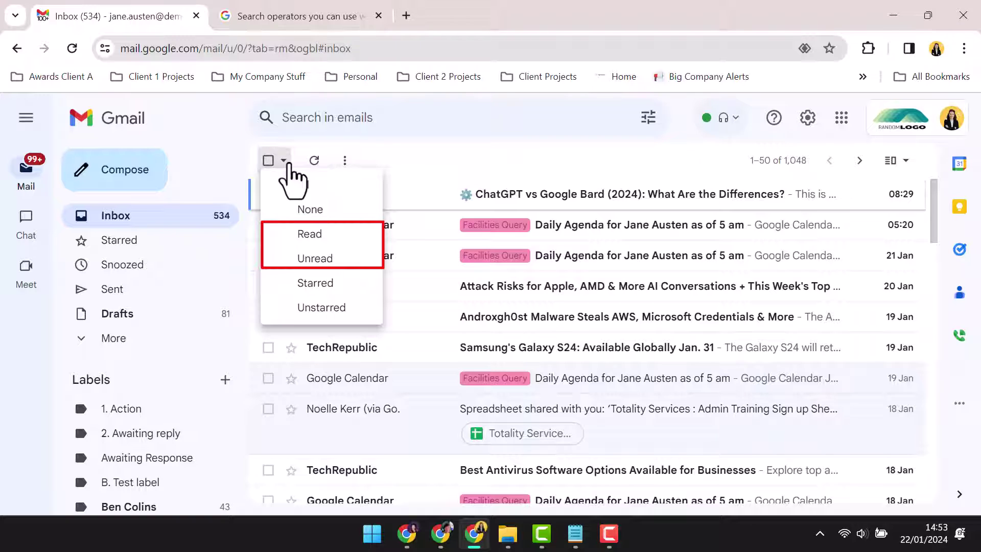
pyautogui.click(315, 258)
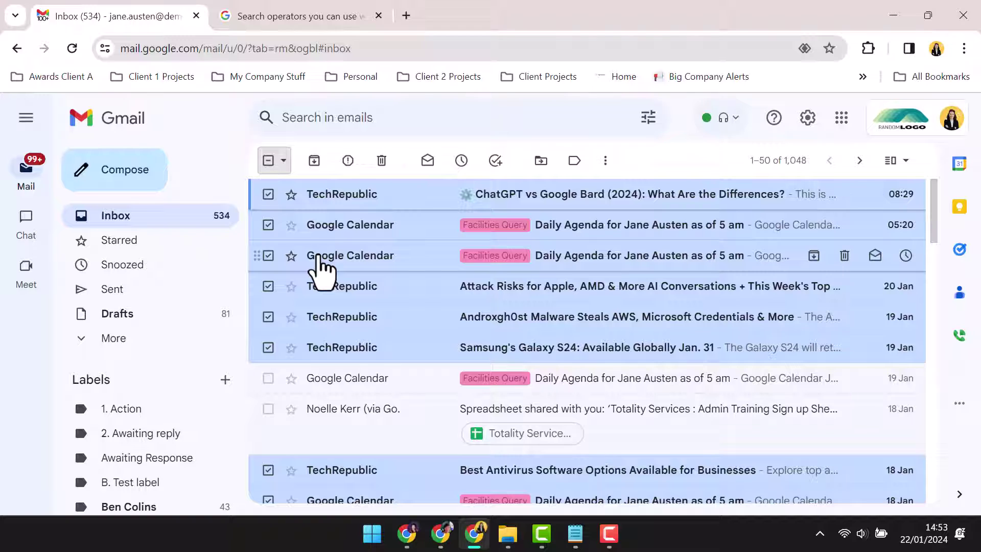
pyautogui.click(646, 119)
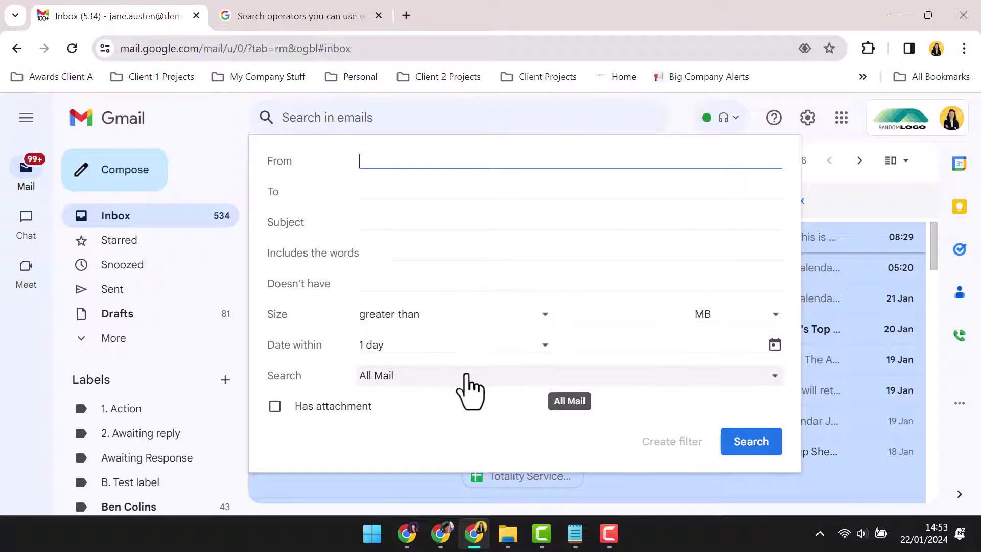
# - Search Unread Mail and select every matching conversation, not just the first page
pyautogui.click(470, 372)
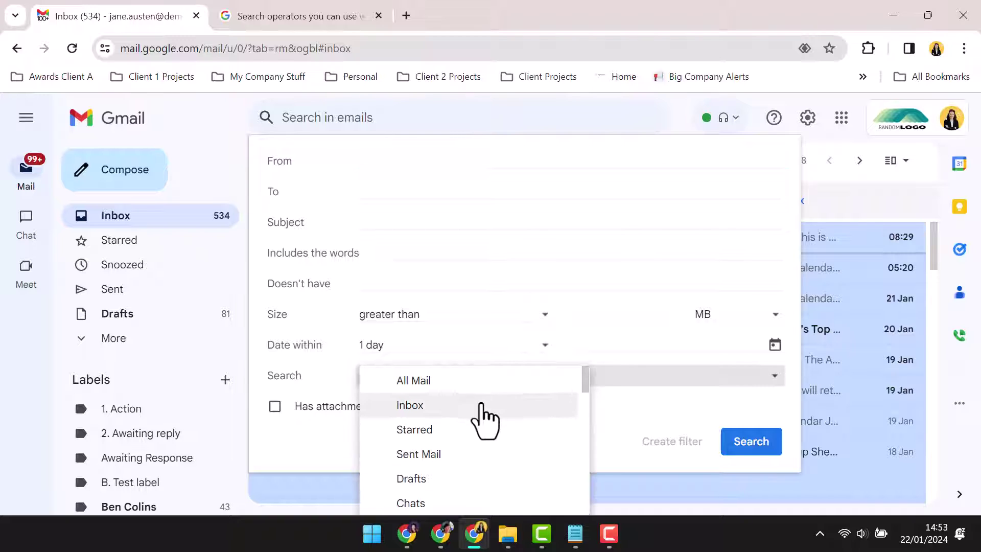
pyautogui.scroll(-1, 481, 404)
pyautogui.scroll(-3, 481, 409)
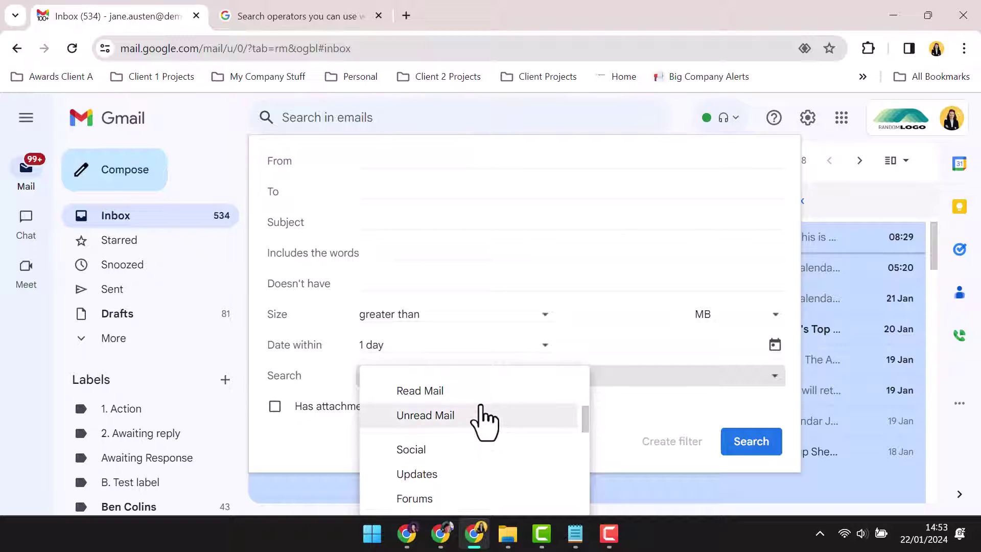
pyautogui.click(471, 417)
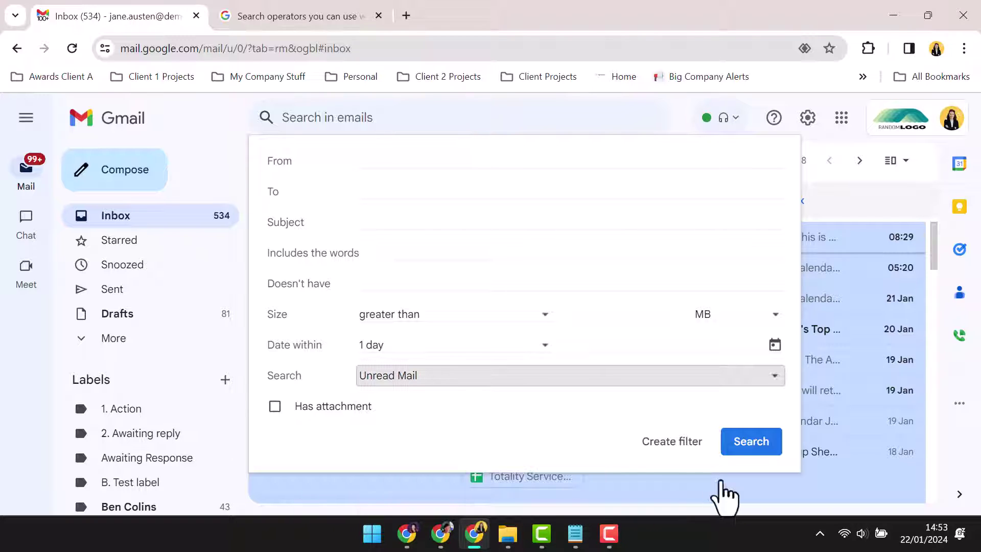
pyautogui.click(753, 443)
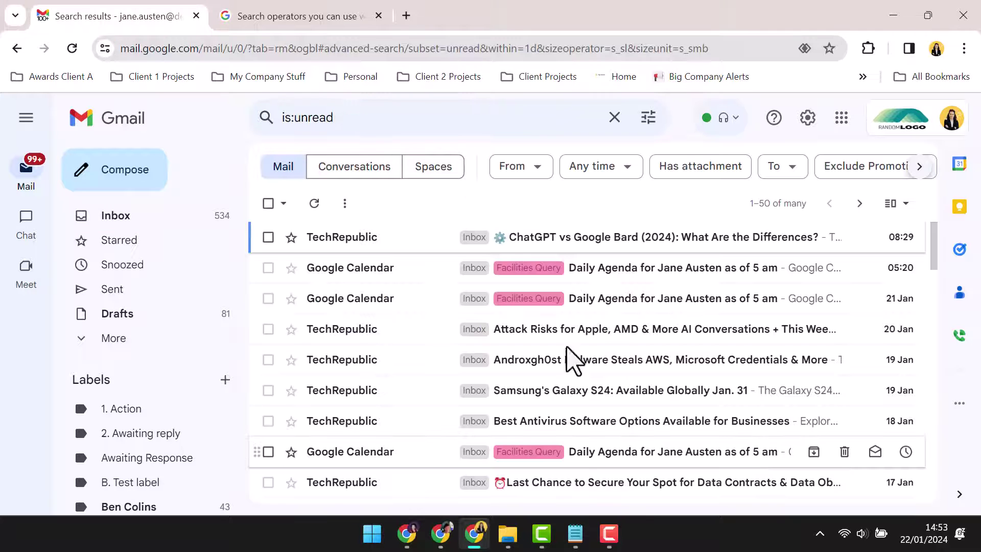
pyautogui.click(267, 203)
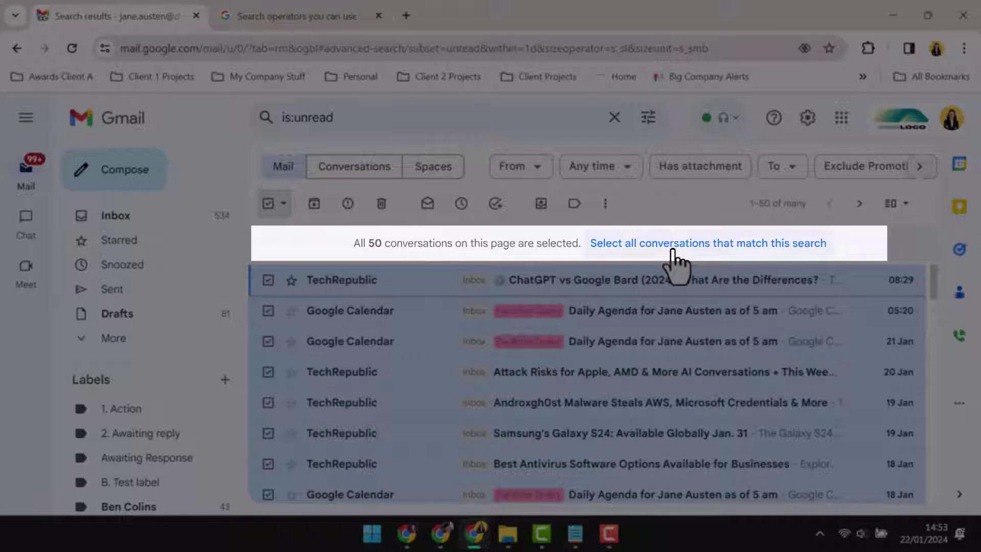
pyautogui.click(672, 250)
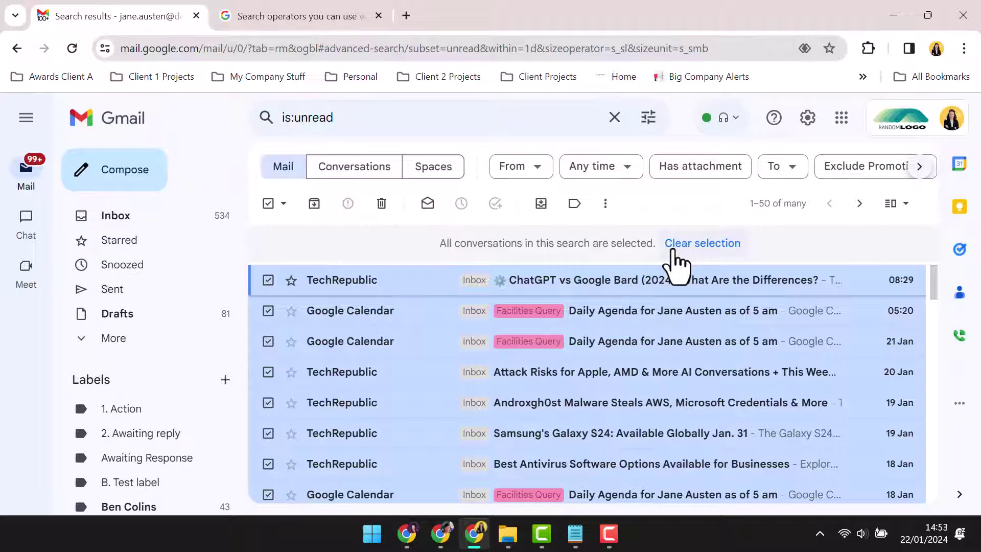
# - Archive all selected unread conversations, confirming the bulk action
pyautogui.click(319, 209)
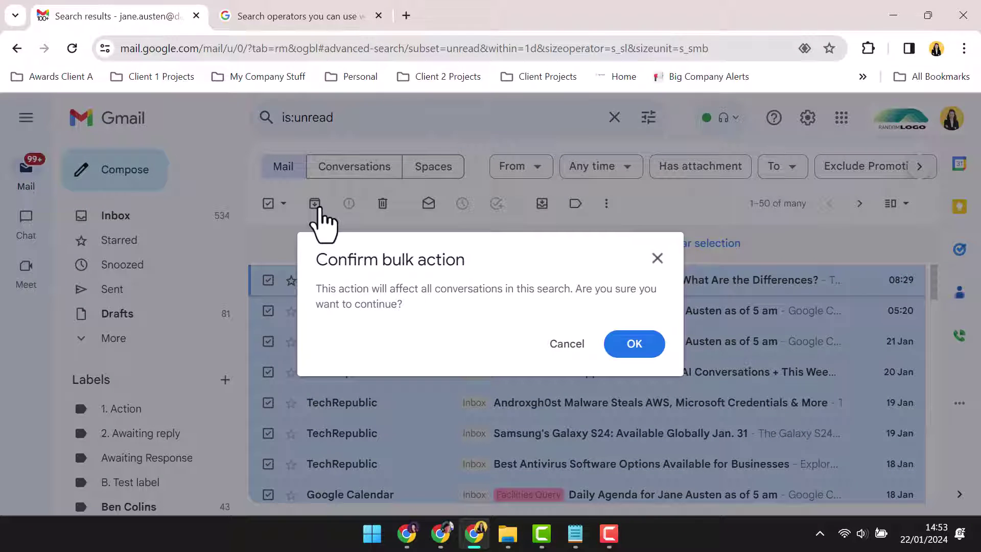
pyautogui.click(631, 345)
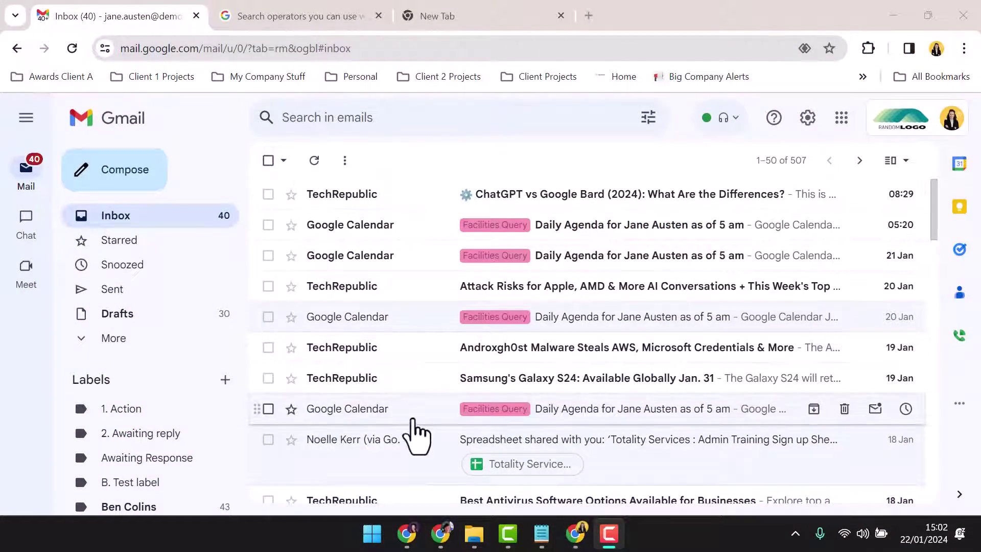
# - Move the 50 conversations on this page into a new 'Hold while archiving' label
pyautogui.click(268, 160)
pyautogui.click(268, 160)
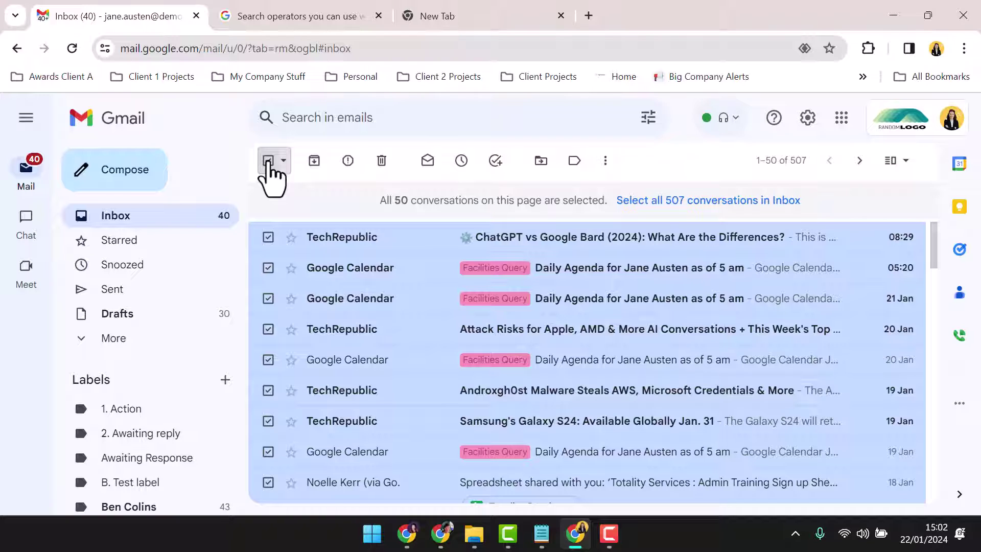
pyautogui.click(541, 160)
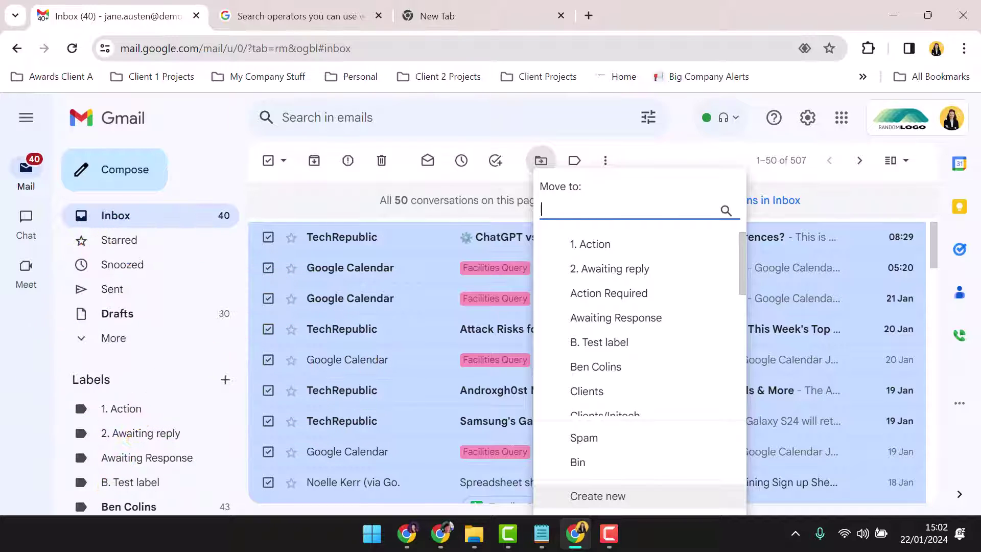
pyautogui.press('Escape')
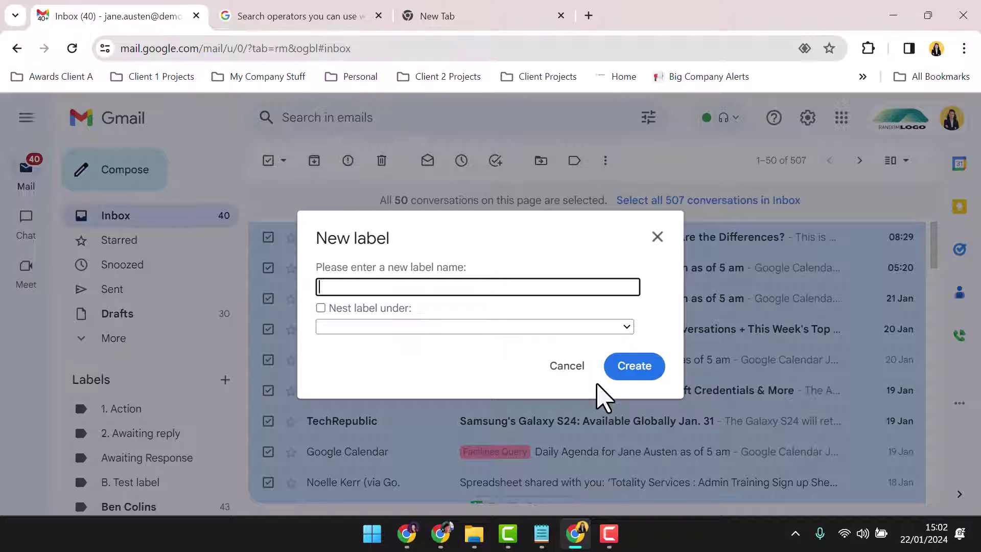
pyautogui.write('Hold while archiving')
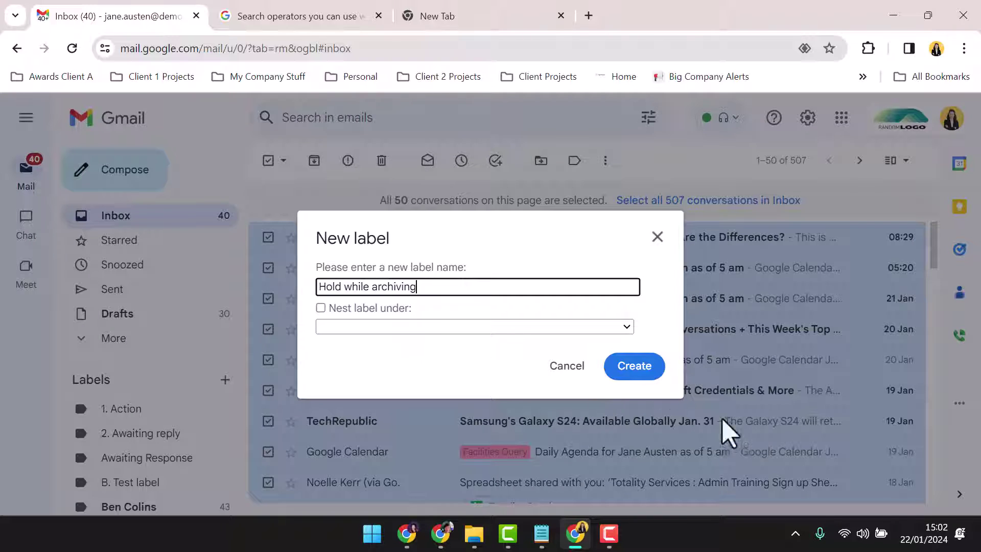
pyautogui.click(649, 373)
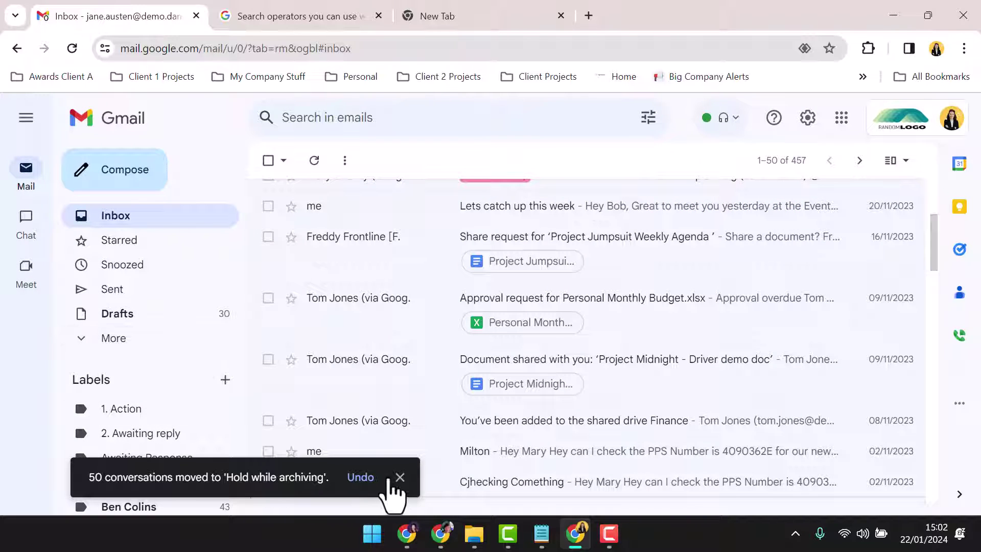
pyautogui.click(400, 477)
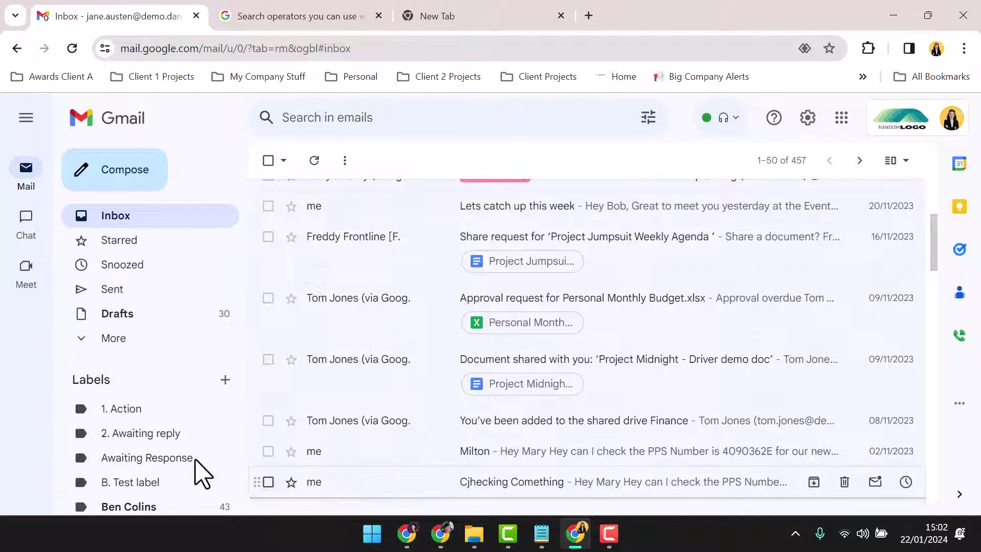
pyautogui.scroll(-4, 147, 462)
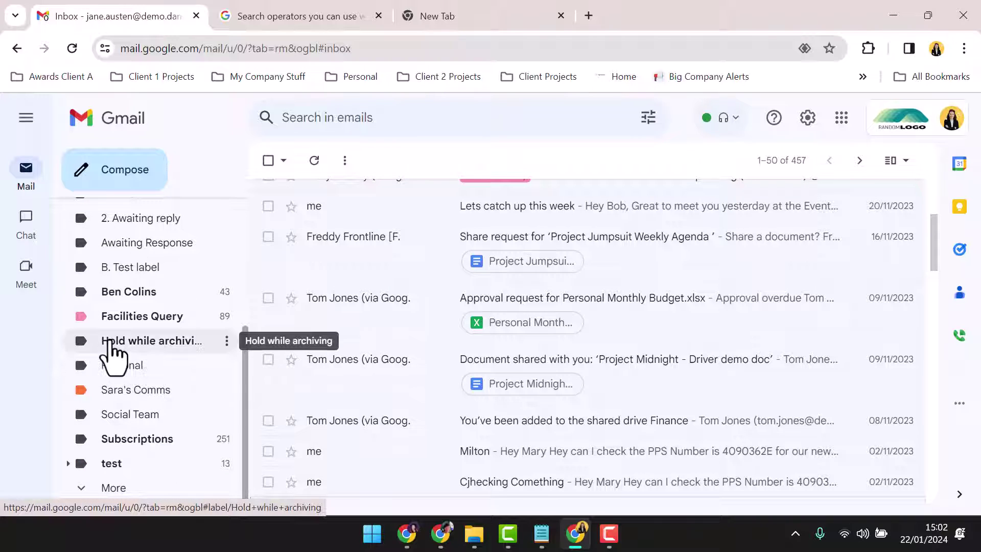
pyautogui.scroll(4, 500, 381)
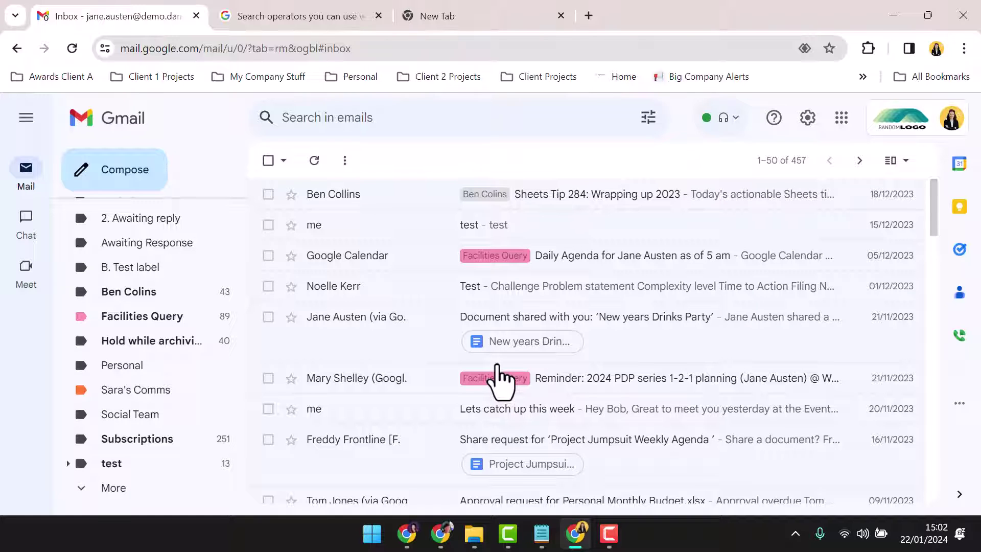
# - Select all 457 inbox conversations and archive them, confirming the bulk action
pyautogui.click(268, 160)
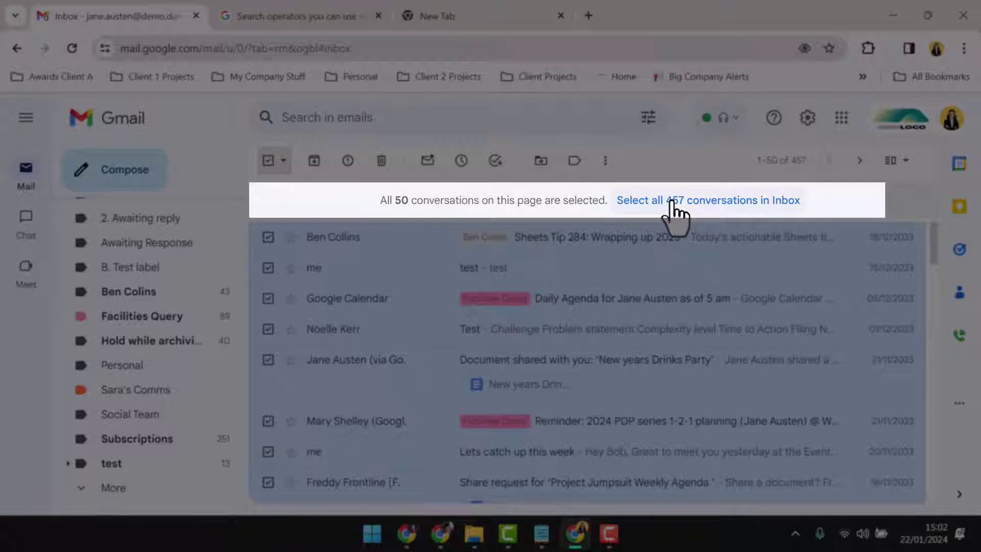
pyautogui.click(671, 201)
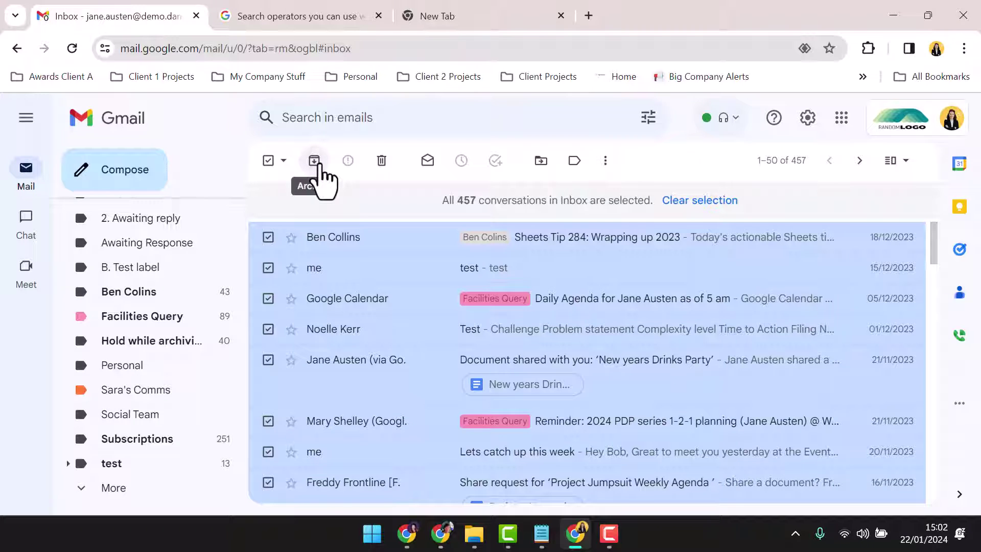
pyautogui.click(315, 162)
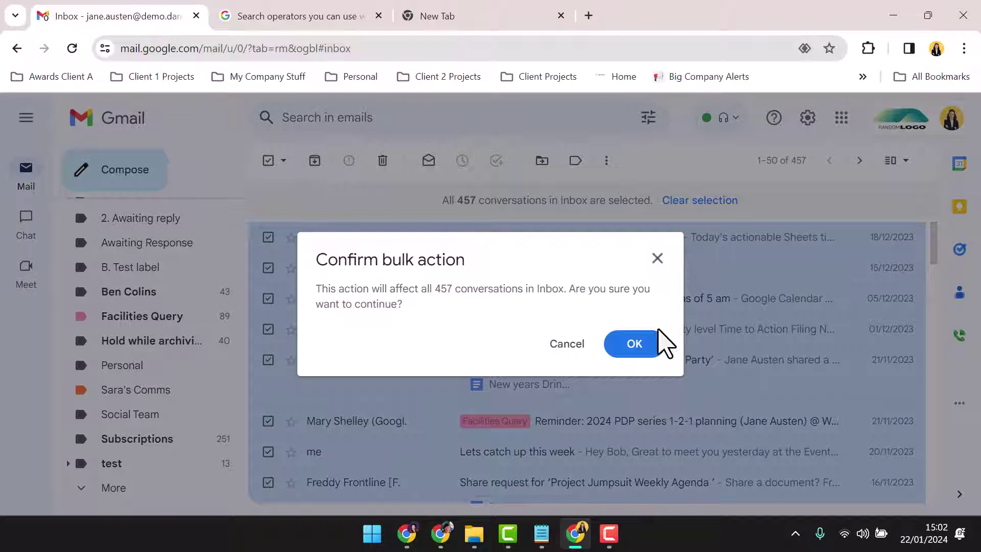
pyautogui.click(659, 364)
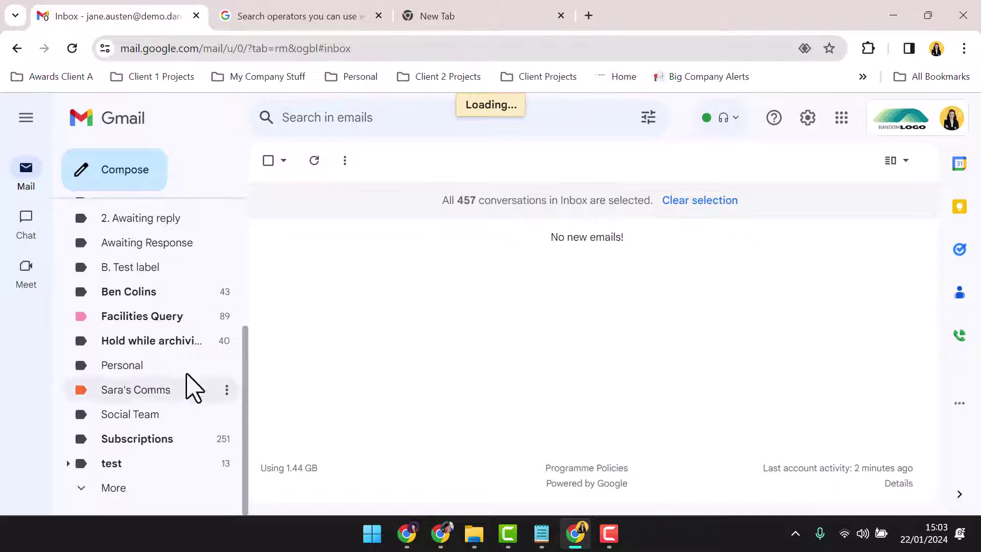
# - Move all conversations under the Hold while archiving label back to the Inbox
pyautogui.click(163, 342)
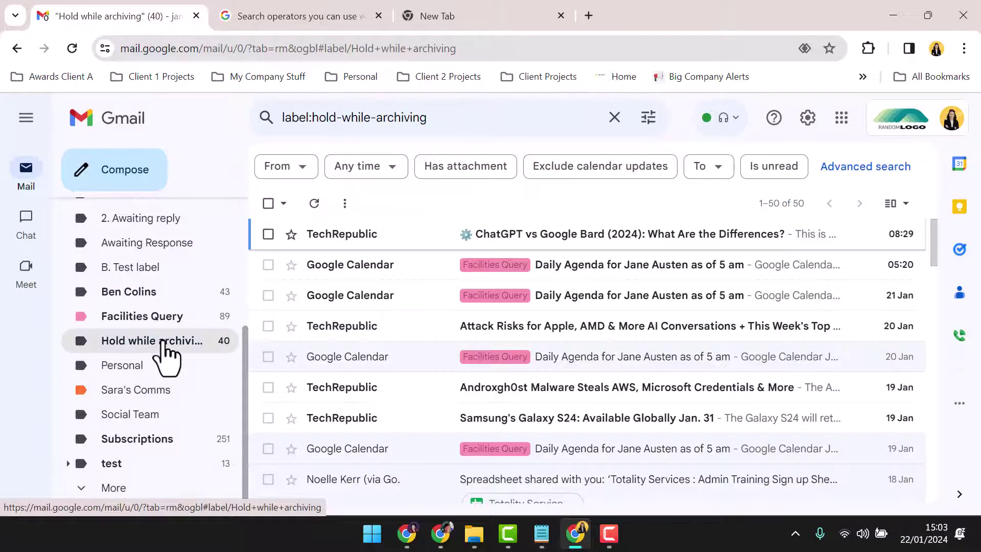
pyautogui.click(269, 204)
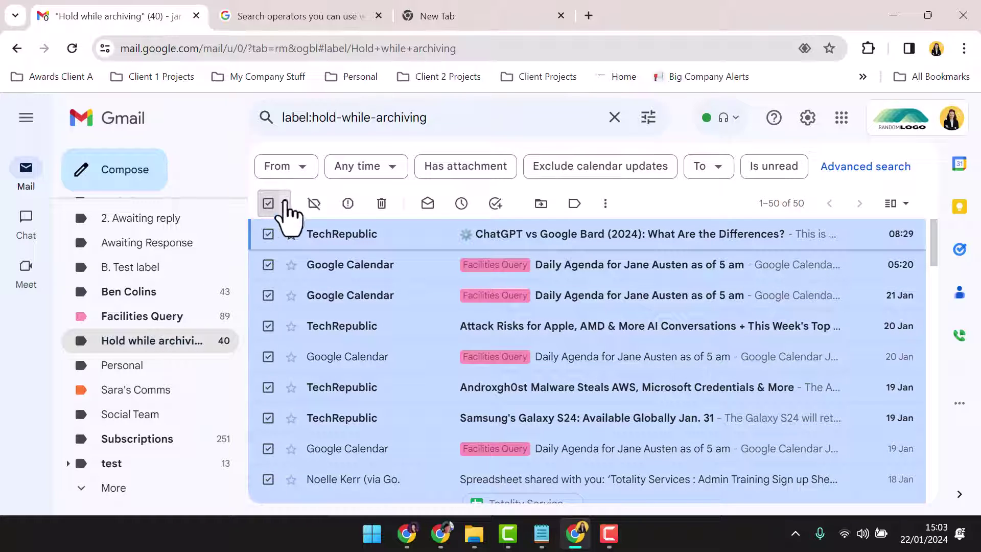
pyautogui.click(541, 205)
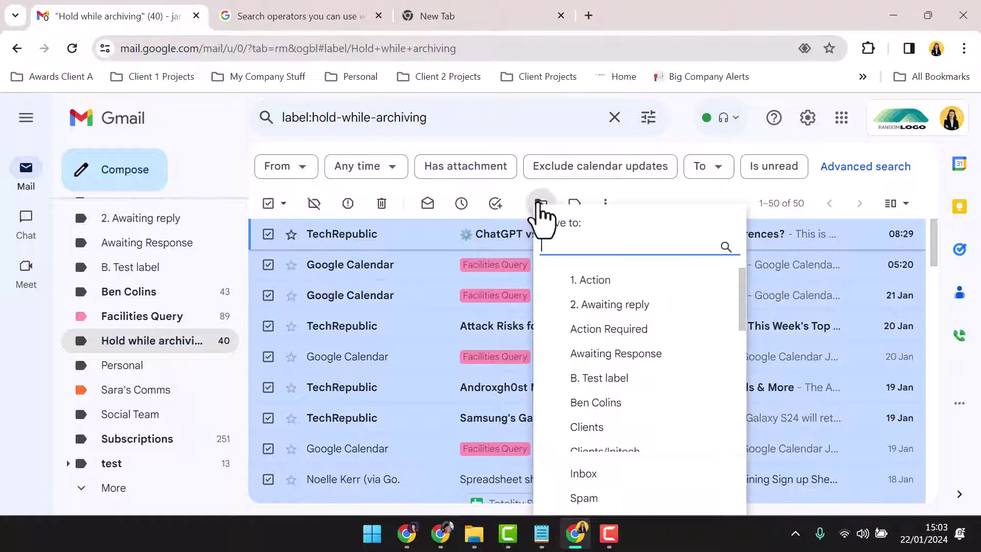
pyautogui.click(586, 475)
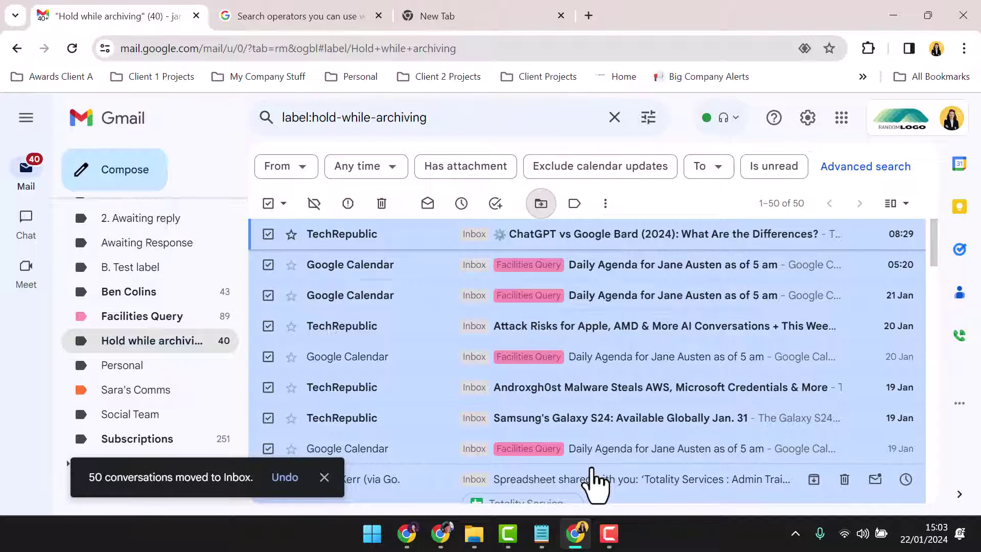
# - Remove the Hold while archiving label from them and return to the inbox
pyautogui.click(575, 204)
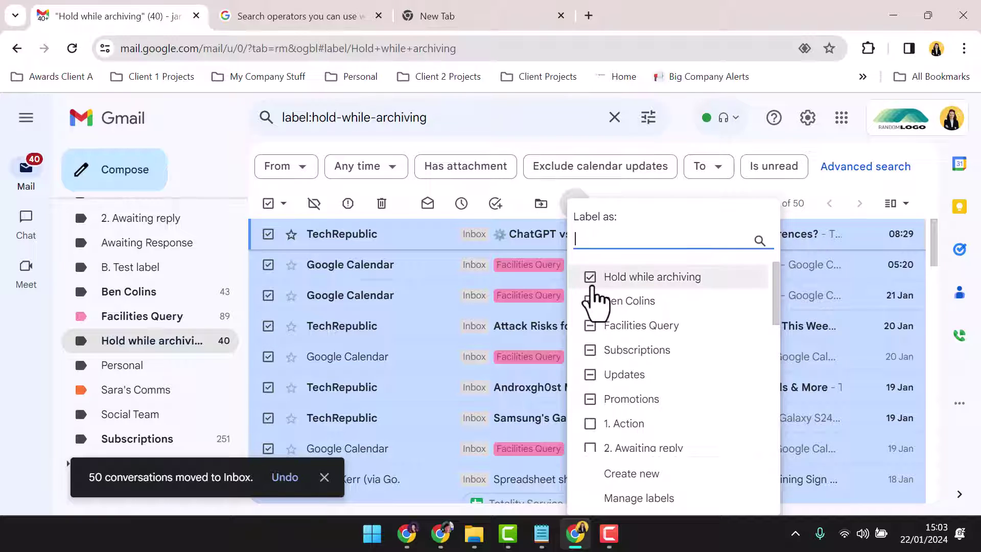
pyautogui.click(593, 278)
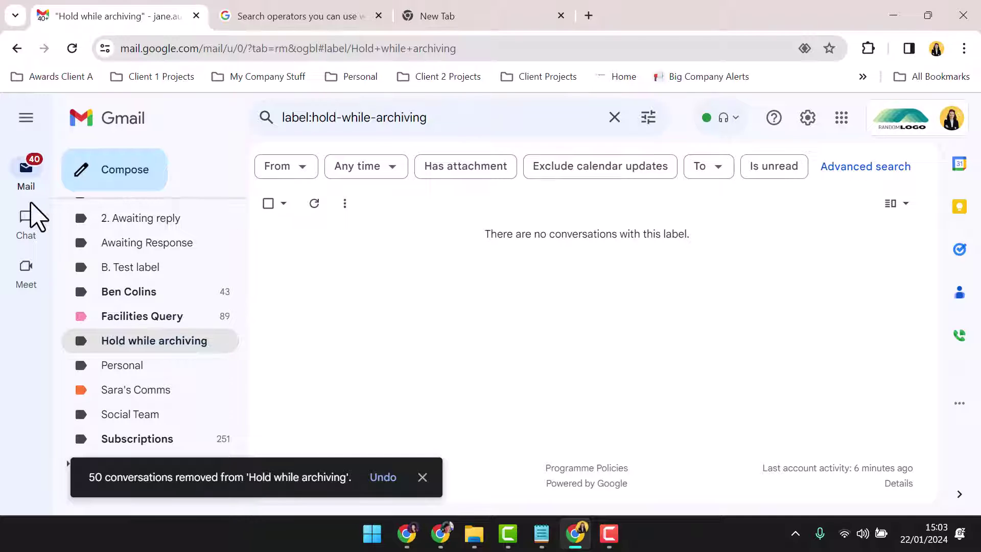
pyautogui.click(29, 183)
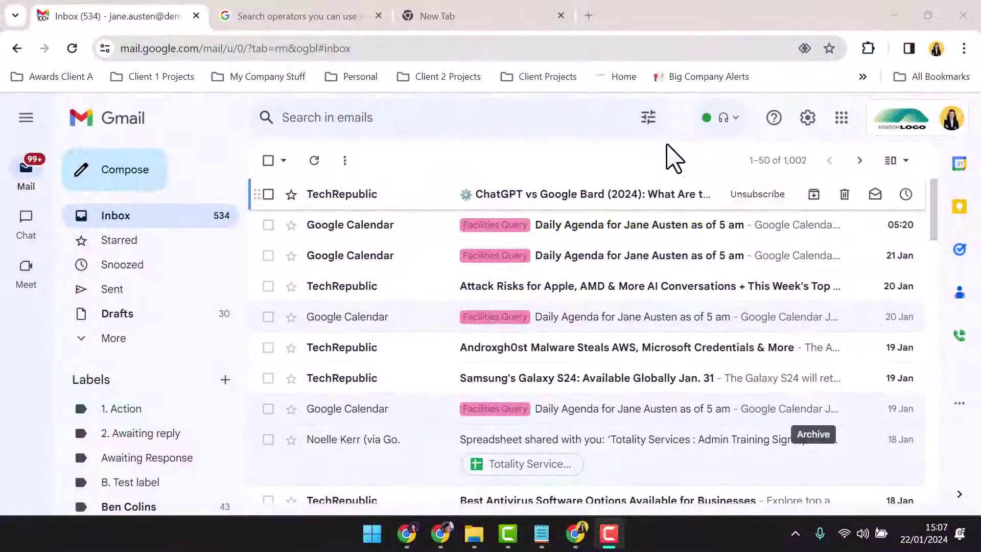
pyautogui.click(752, 161)
pyautogui.click(750, 164)
pyautogui.click(770, 163)
pyautogui.click(795, 215)
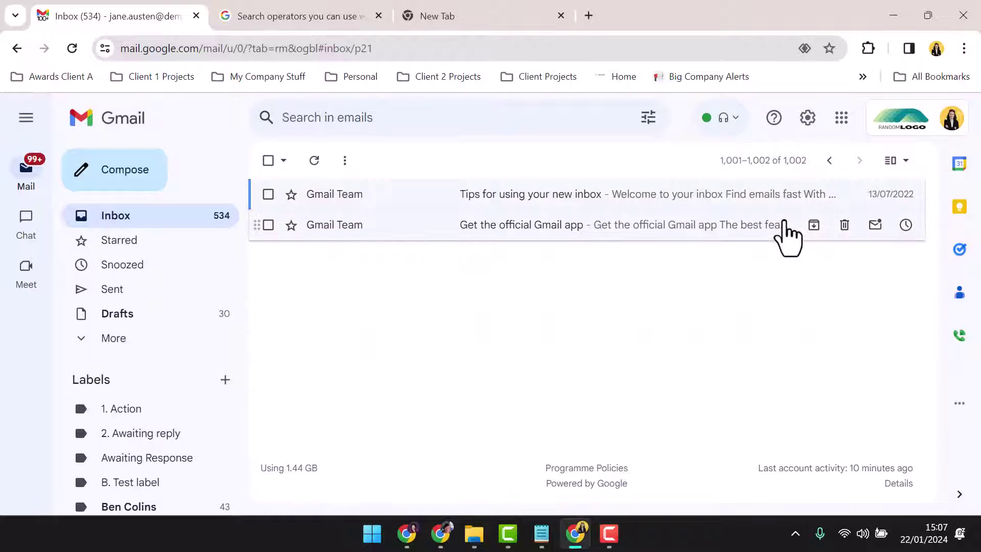
pyautogui.click(828, 161)
pyautogui.click(828, 162)
pyautogui.click(829, 162)
pyautogui.click(829, 162)
pyautogui.click(268, 161)
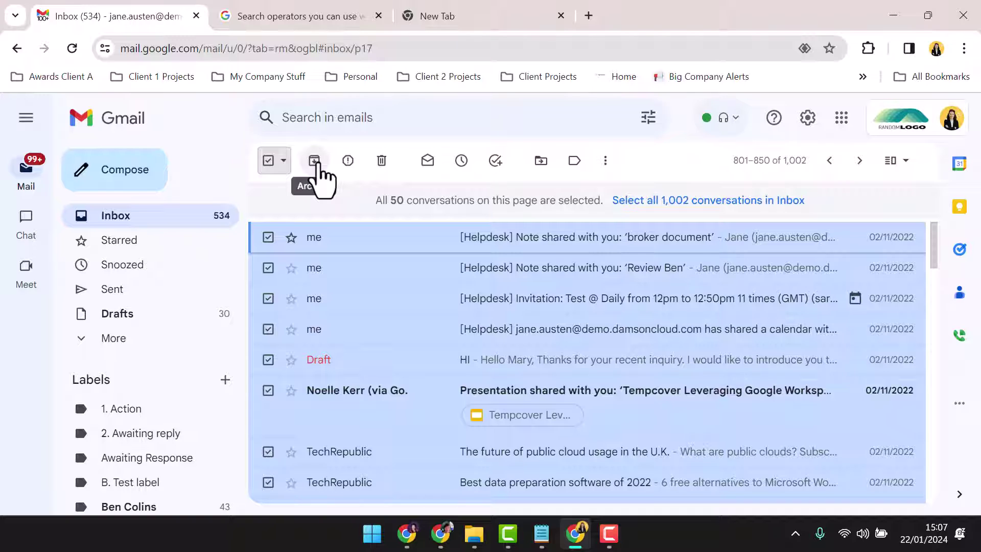
pyautogui.click(269, 161)
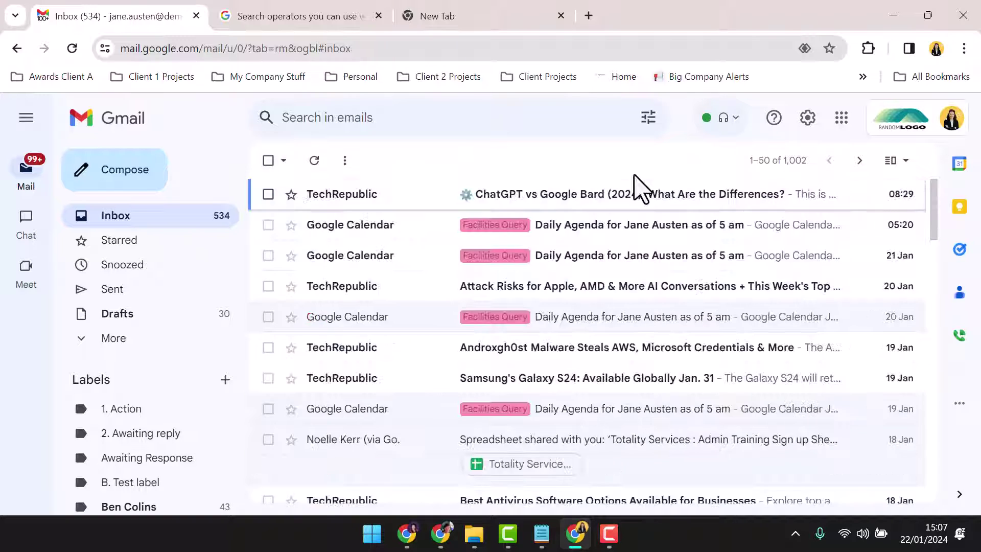
# - Search the mailbox for in:inbox before:2023/06/22 to list older inbox mail
pyautogui.click(413, 116)
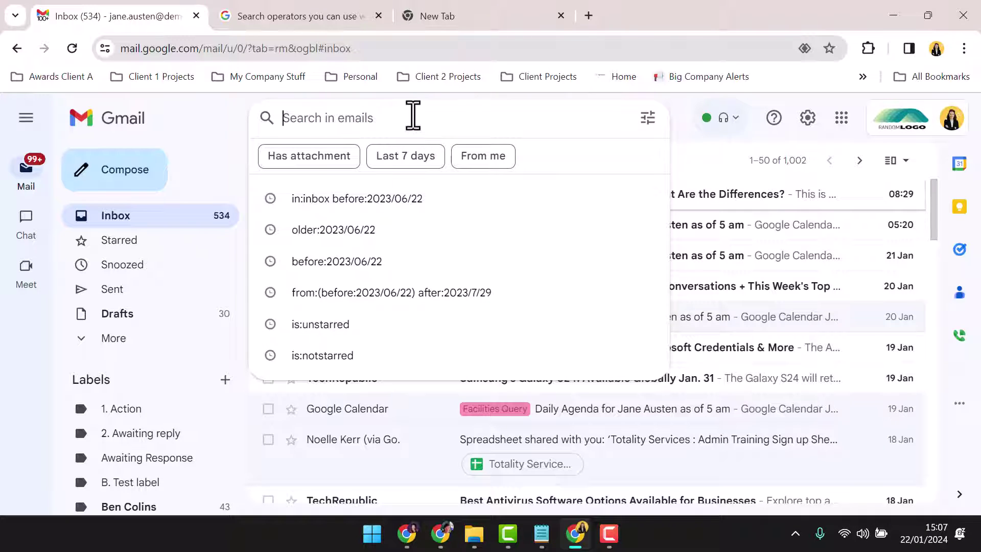
pyautogui.write('in:inbox')
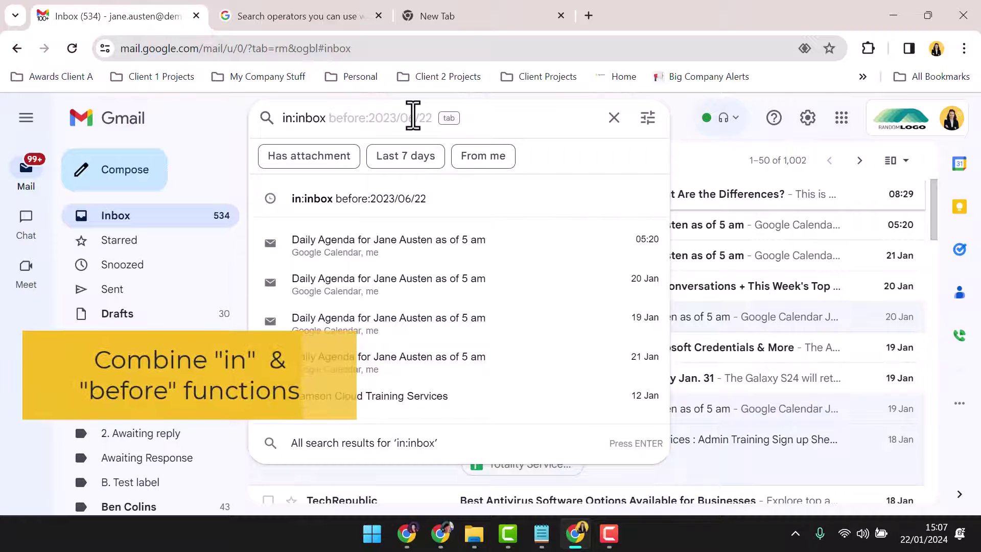
pyautogui.write(' before:20')
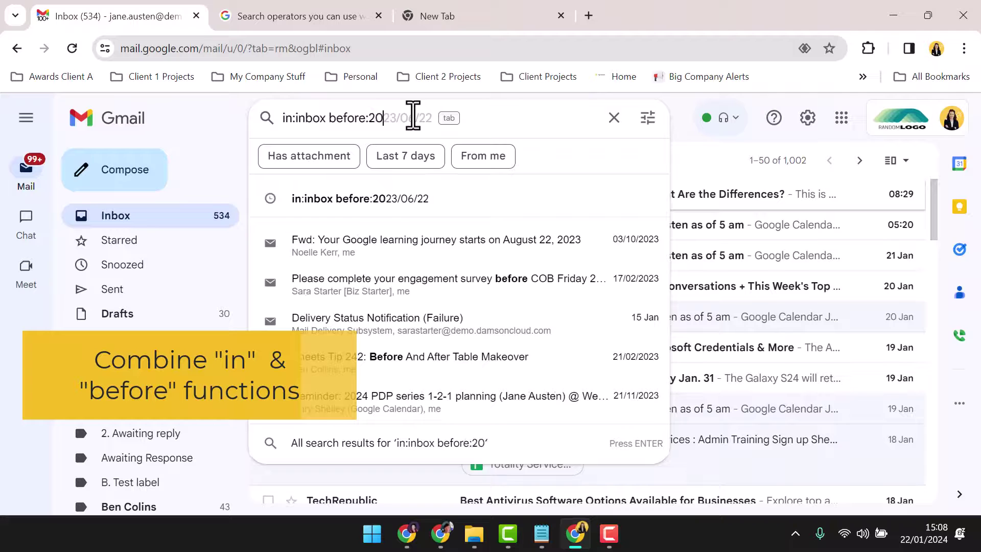
pyautogui.write('23/06/')
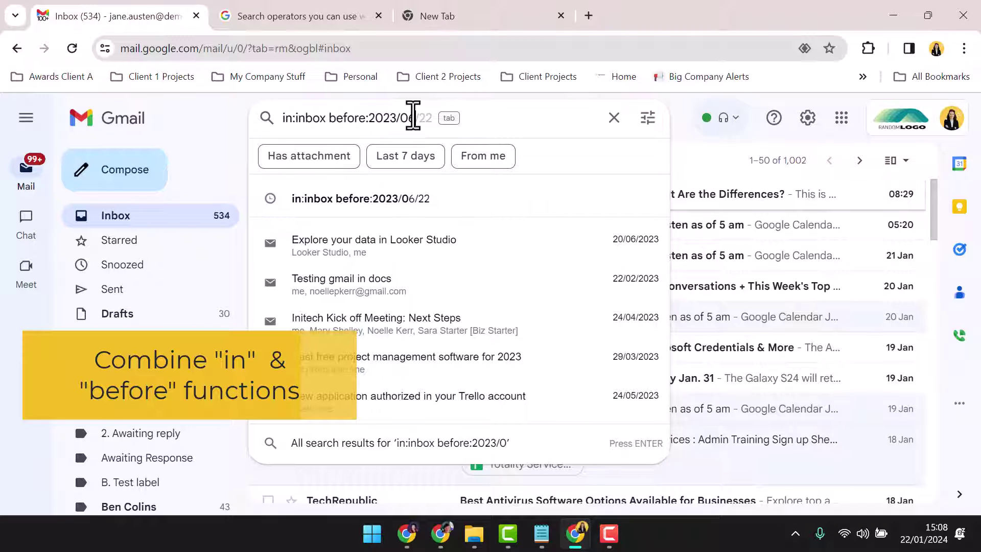
pyautogui.write('22')
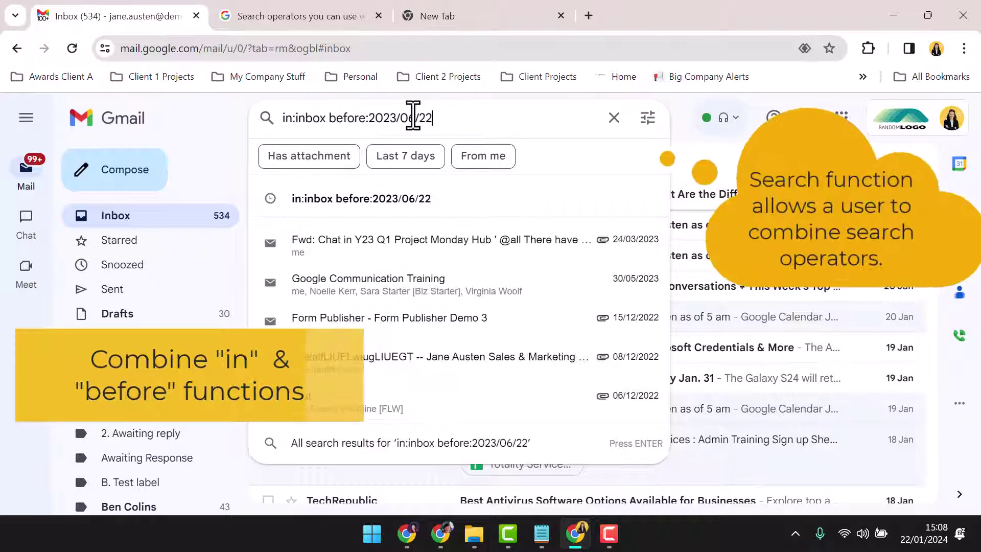
pyautogui.press('Return')
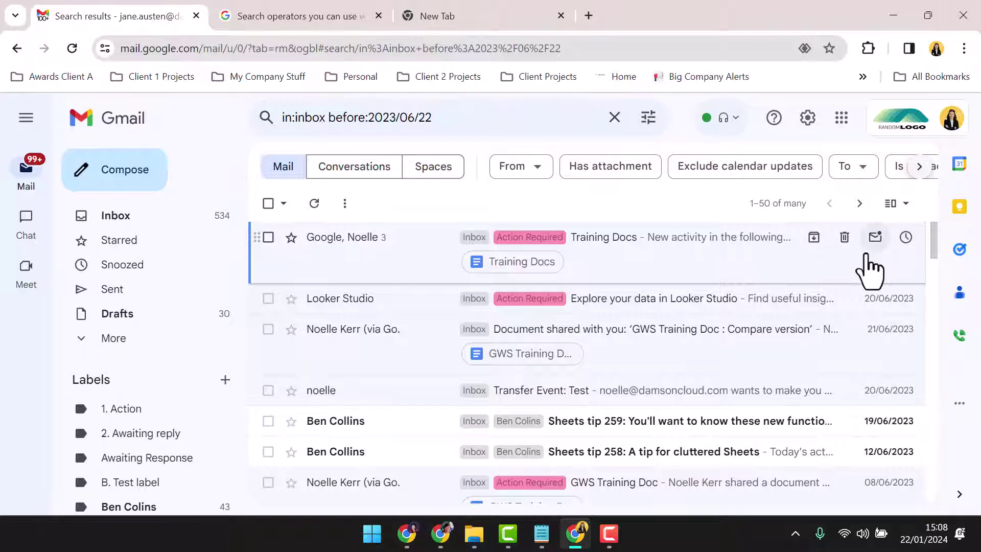
# - Archive all conversations matching the search, then confirm the Inbox count is down to 348
pyautogui.click(270, 206)
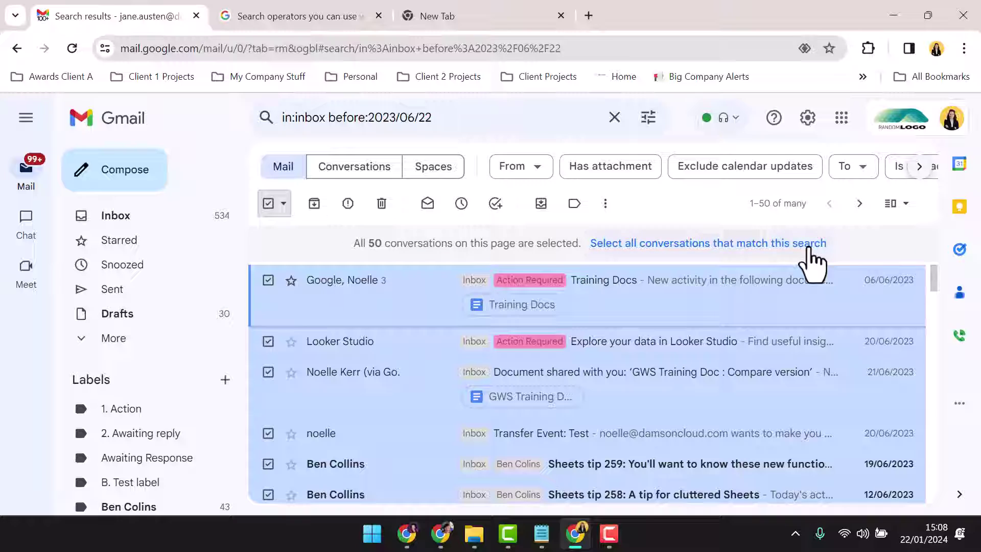
pyautogui.click(808, 245)
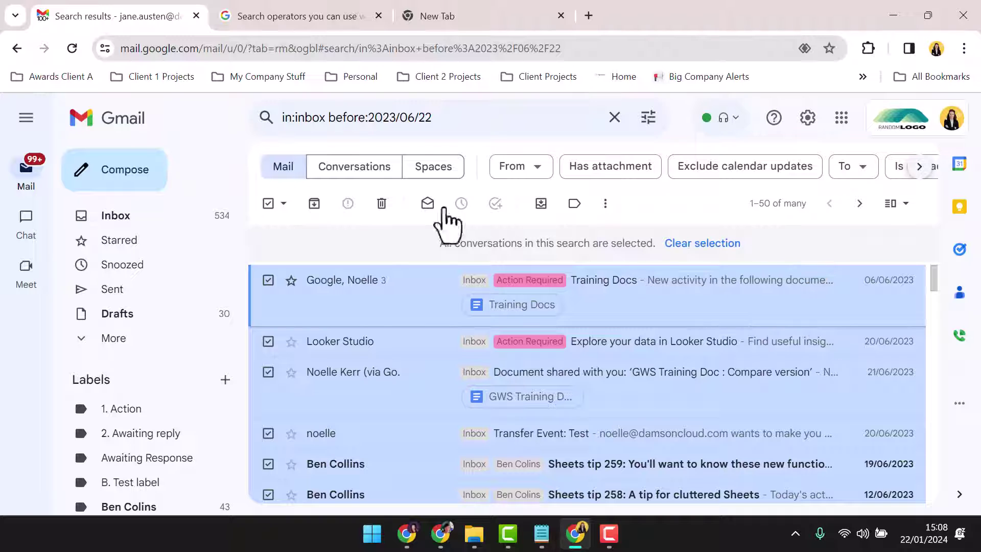
pyautogui.click(314, 204)
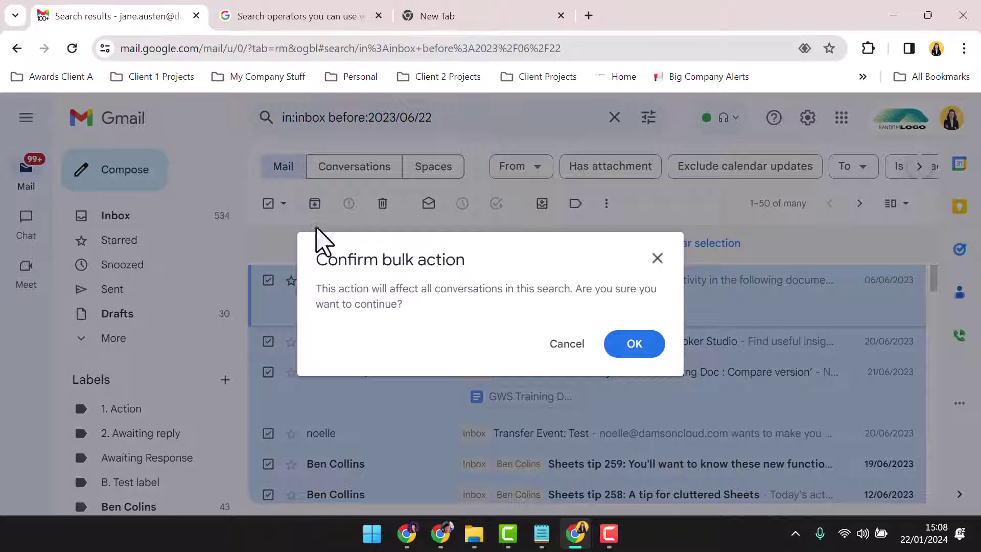
pyautogui.click(633, 347)
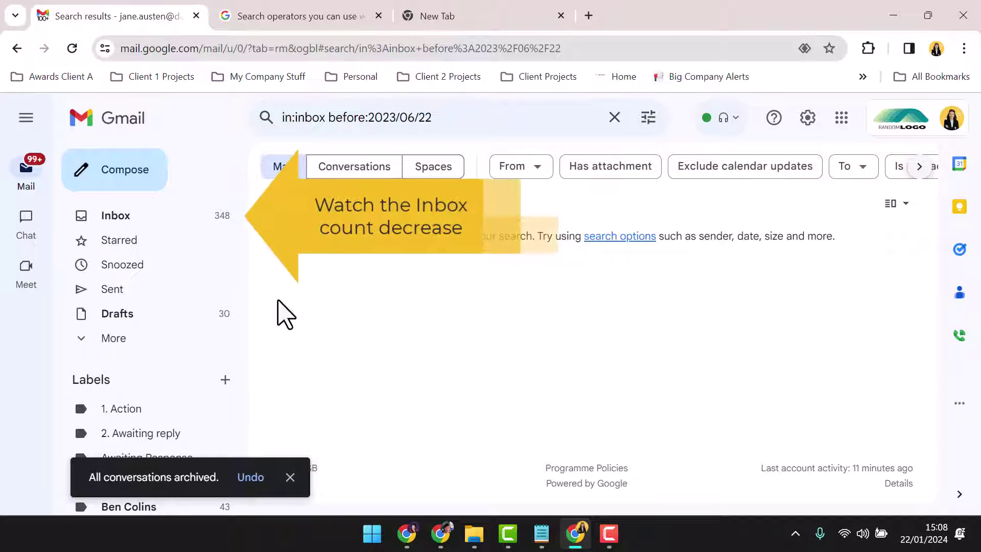
pyautogui.click(124, 218)
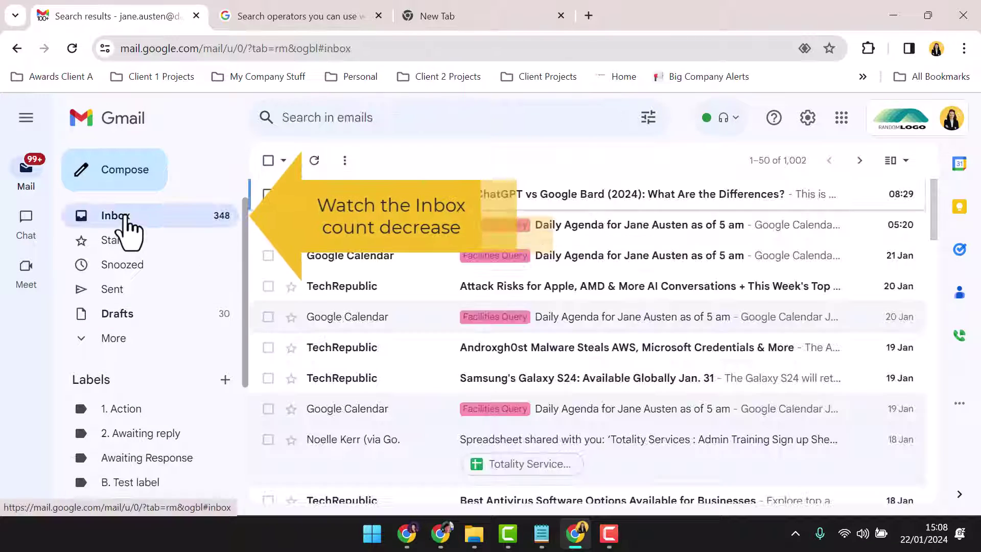